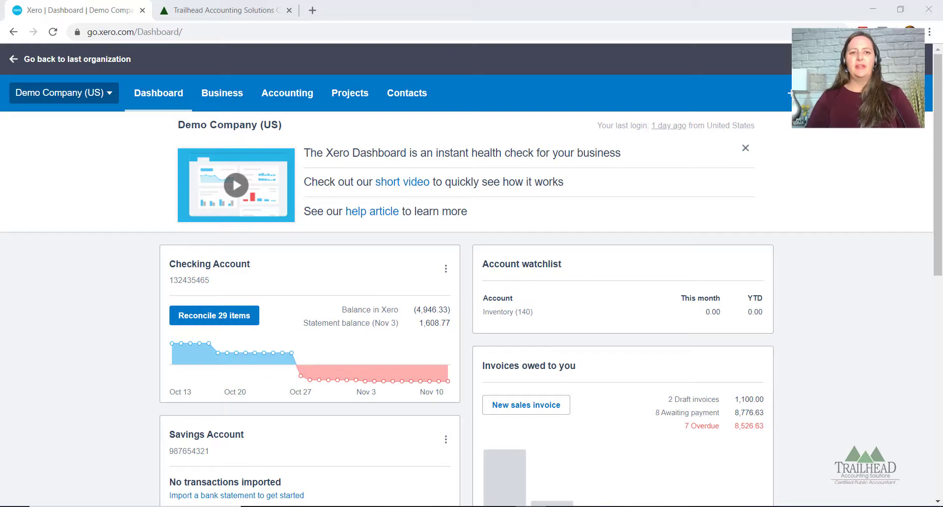
# Go to Accounting > Advanced settings and open the Tracking categories page
pyautogui.click(274, 99)
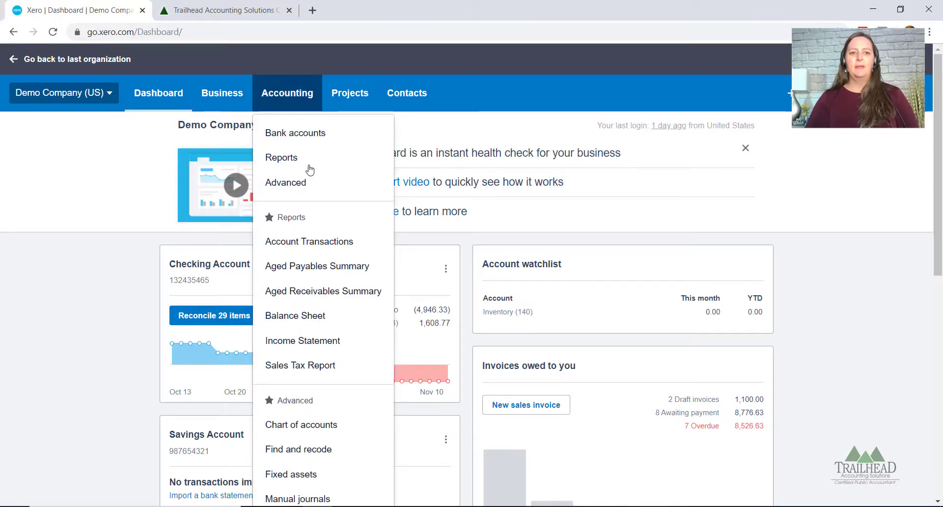
pyautogui.click(304, 185)
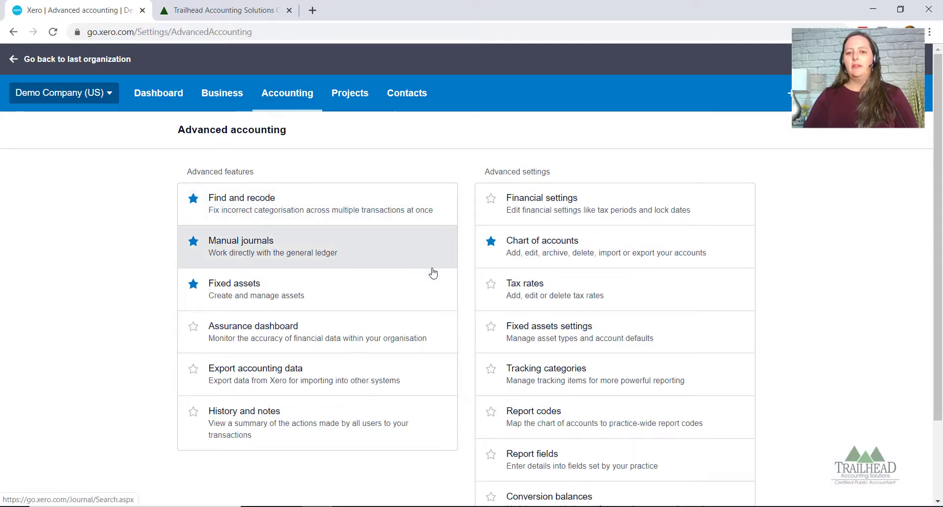
pyautogui.click(569, 372)
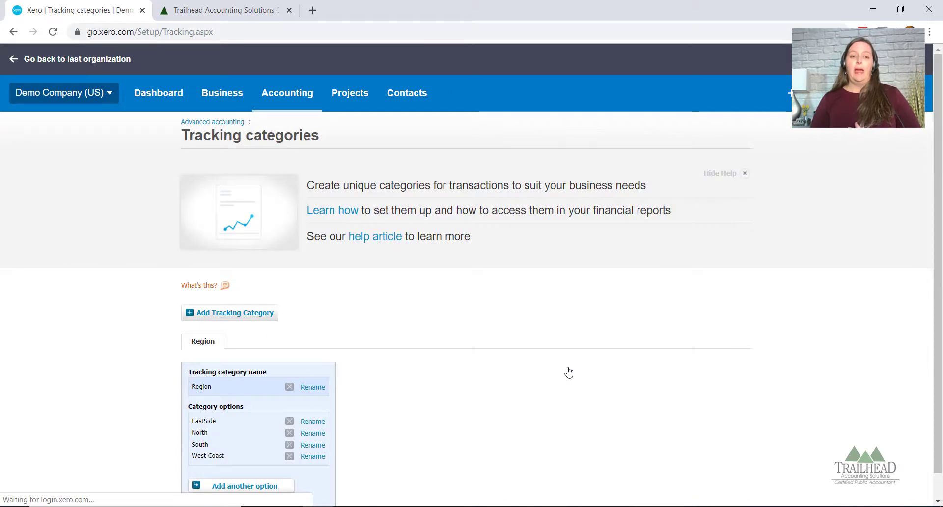
# Scroll past the Region options and add a new, untitled tracking category
pyautogui.scroll(-1, 487, 366)
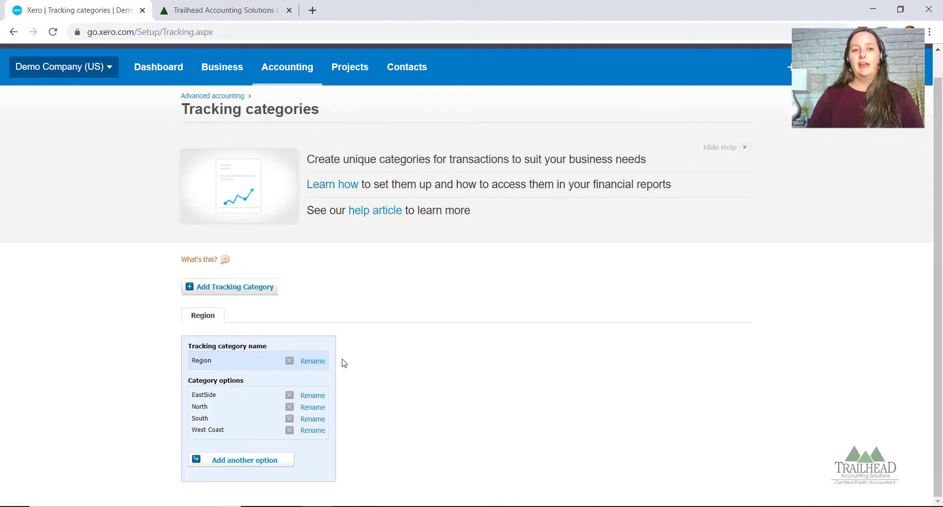
pyautogui.click(214, 289)
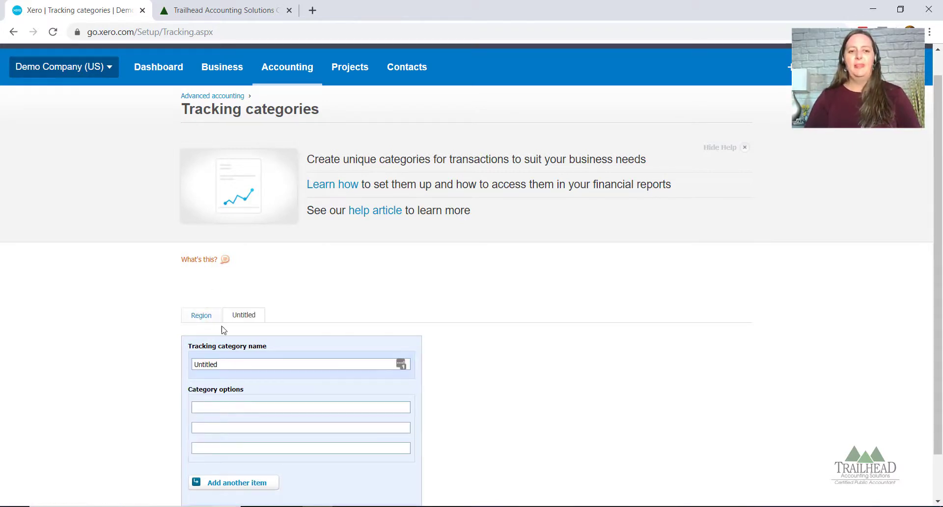
# Name the category Sales Rep with options Lisa, Matt and Nicole, save it, and review its tab
pyautogui.hotkey('ctrl', 'a')
pyautogui.write('S')
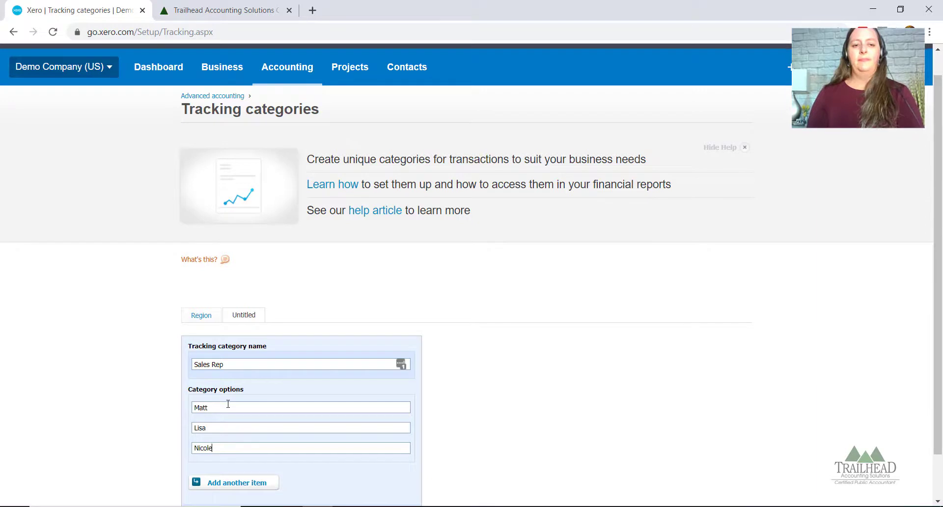
pyautogui.scroll(-1, 241, 454)
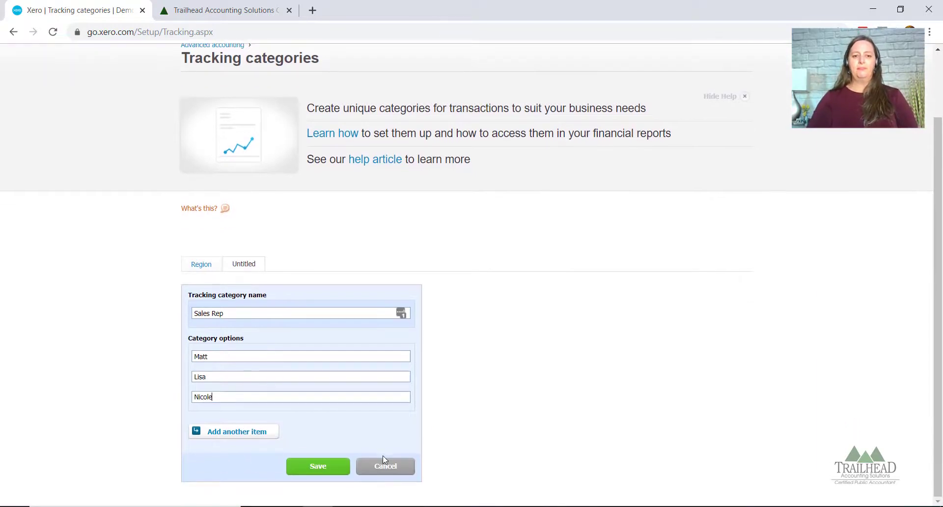
pyautogui.click(333, 468)
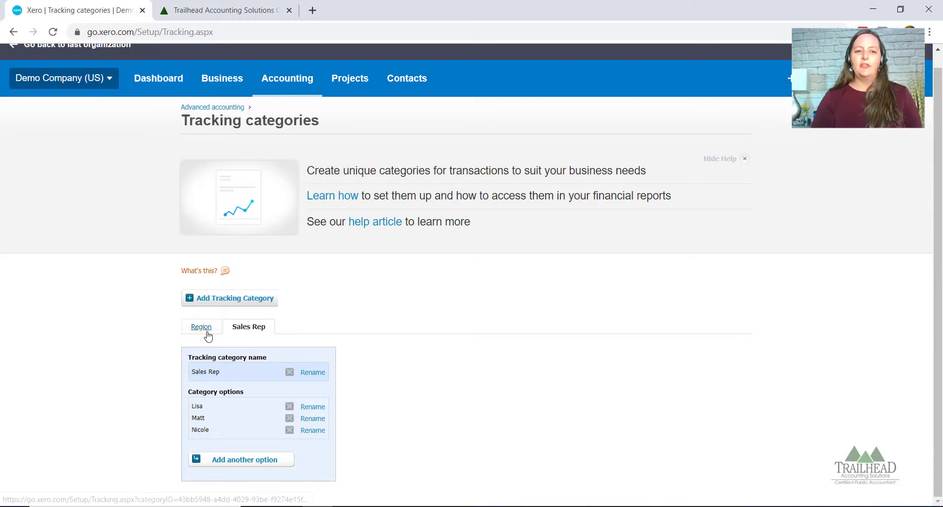
pyautogui.click(202, 328)
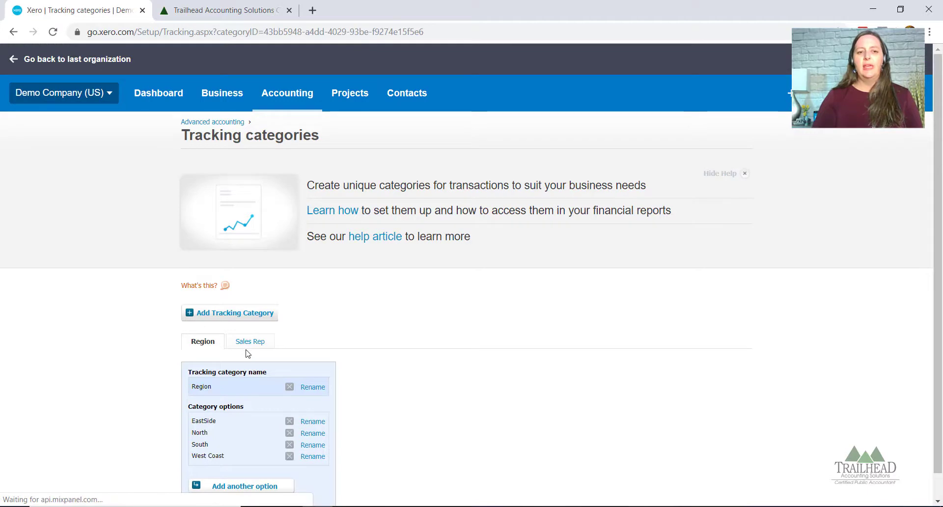
pyautogui.click(260, 343)
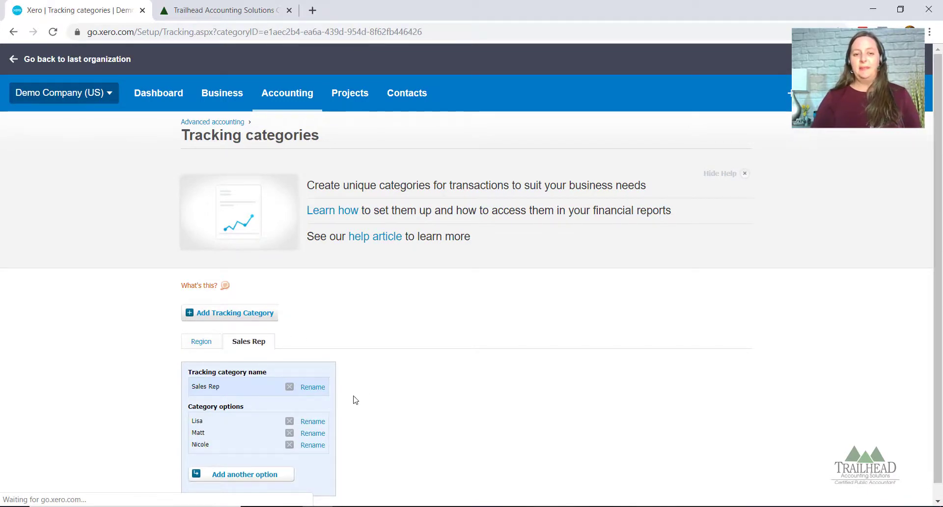
# From Business > Invoices, start a blank new invoice
pyautogui.click(225, 96)
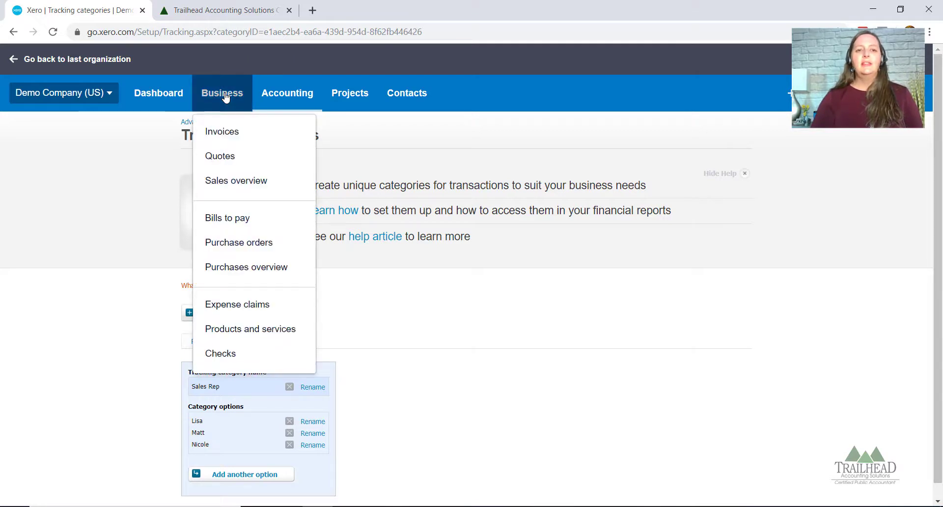
pyautogui.click(240, 141)
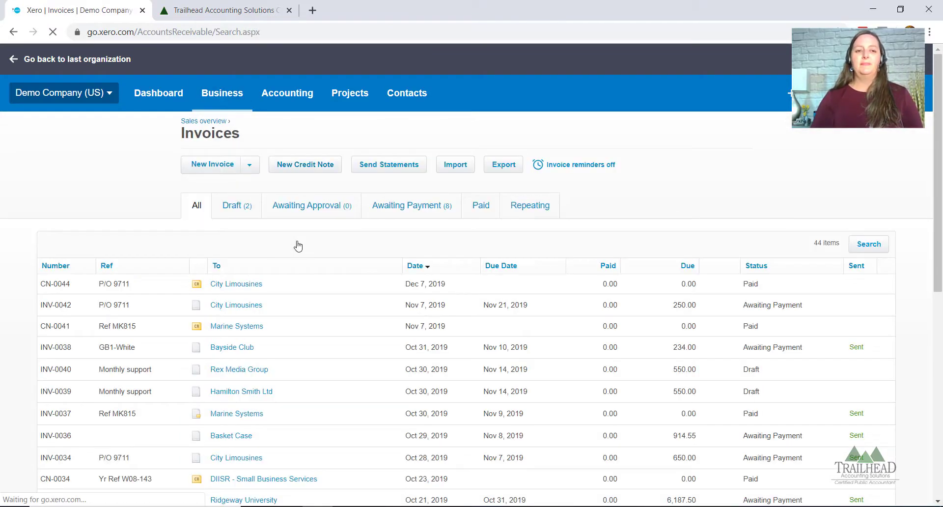
pyautogui.click(210, 166)
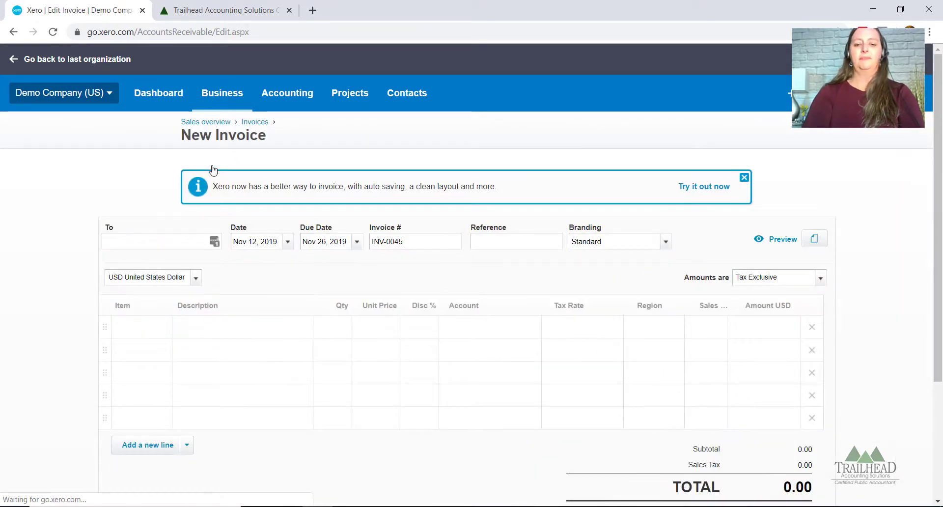
# Bill the invoice to ABC Furniture with a 'Sales to customer' line at 5,000.00
pyautogui.write('a')
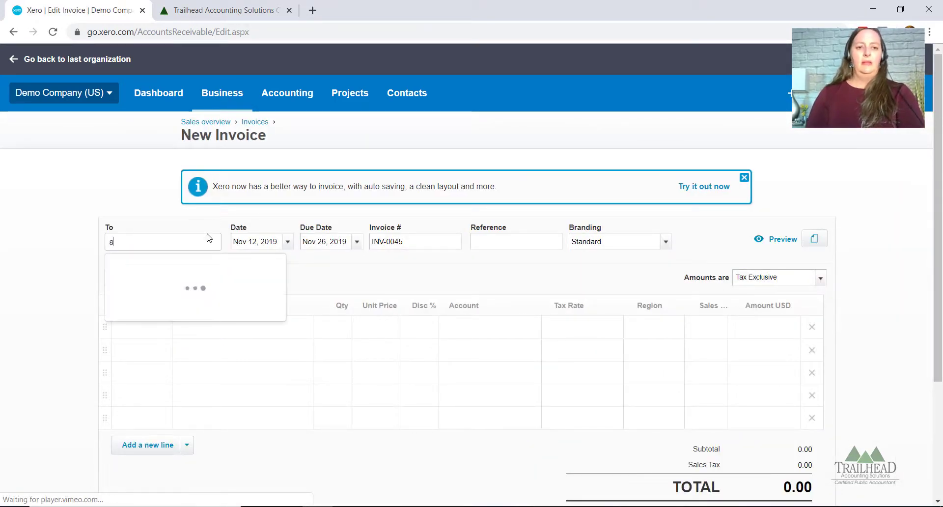
pyautogui.click(195, 295)
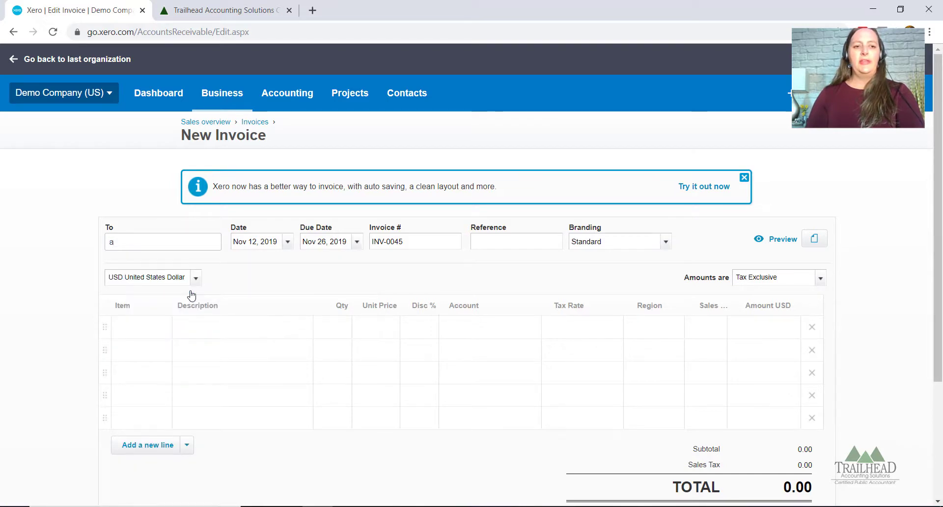
pyautogui.moveTo(134, 248)
pyautogui.press('Tab')
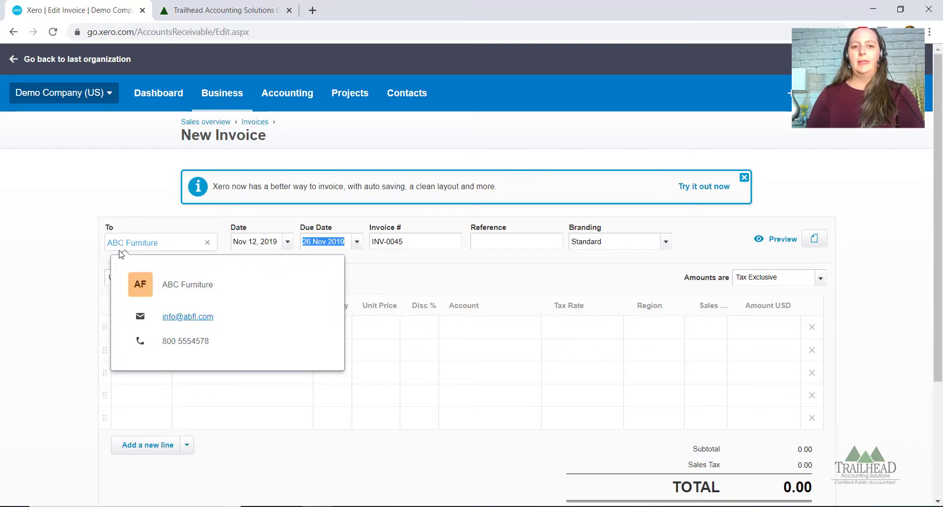
pyautogui.press('Tab')
pyautogui.press('Tab')
pyautogui.press('Tab')
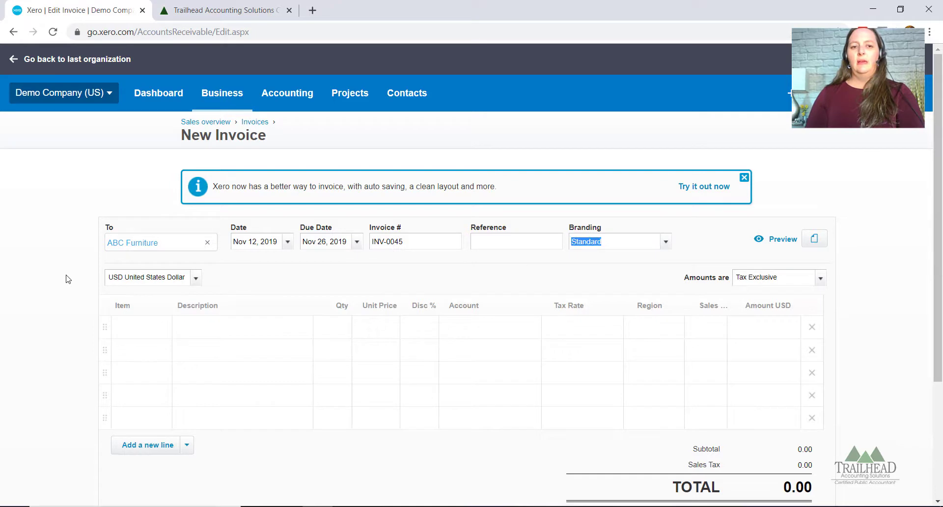
pyautogui.press('Tab')
pyautogui.press('Tab')
pyautogui.press('Tab')
pyautogui.press('Tab')
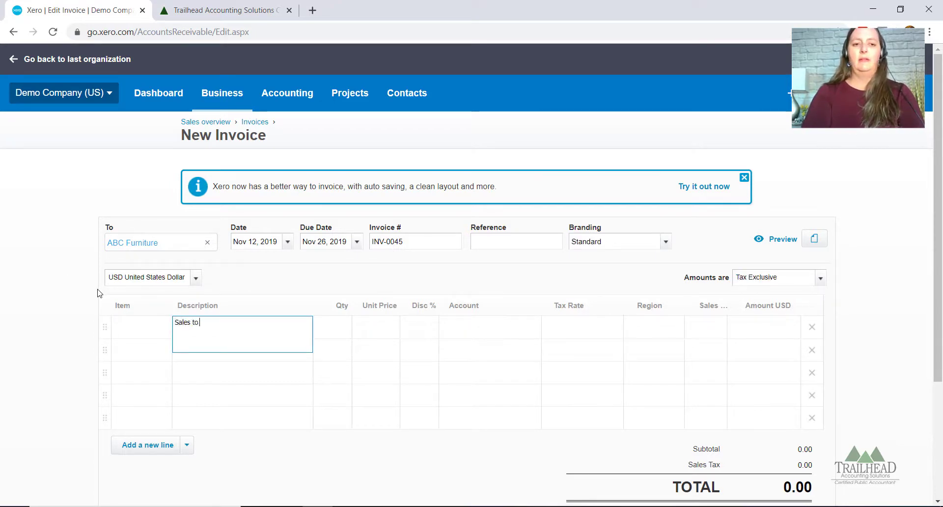
pyautogui.write('Sales to customer')
pyautogui.press('Tab')
pyautogui.press('Tab')
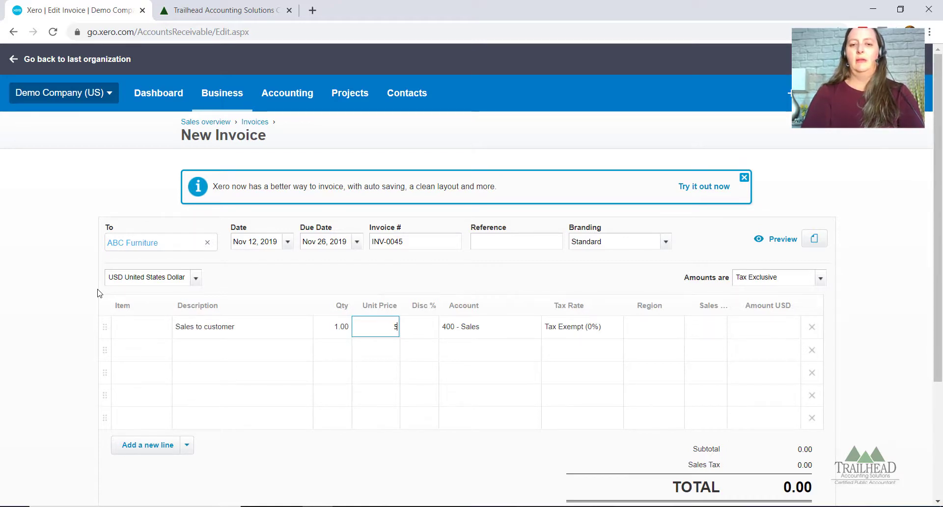
pyautogui.press('Tab')
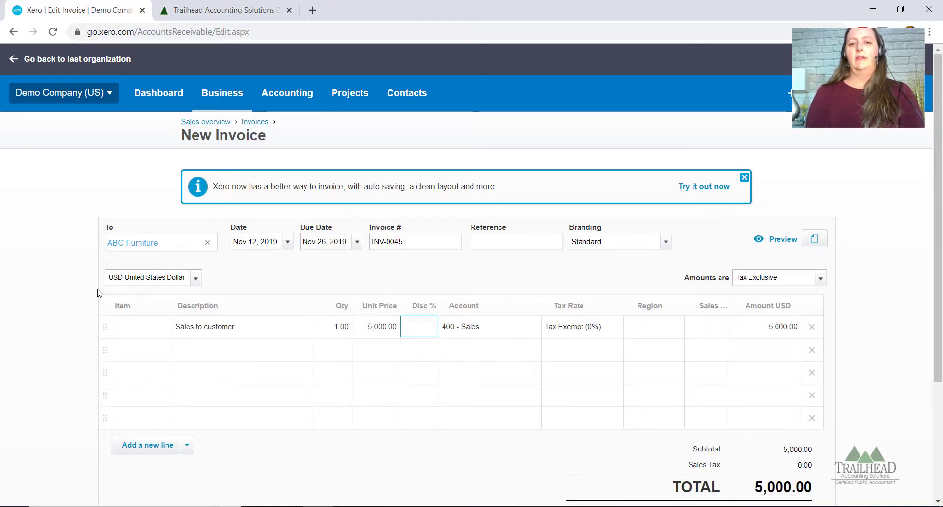
pyautogui.press('Tab')
pyautogui.press('Tab')
pyautogui.press('Tab')
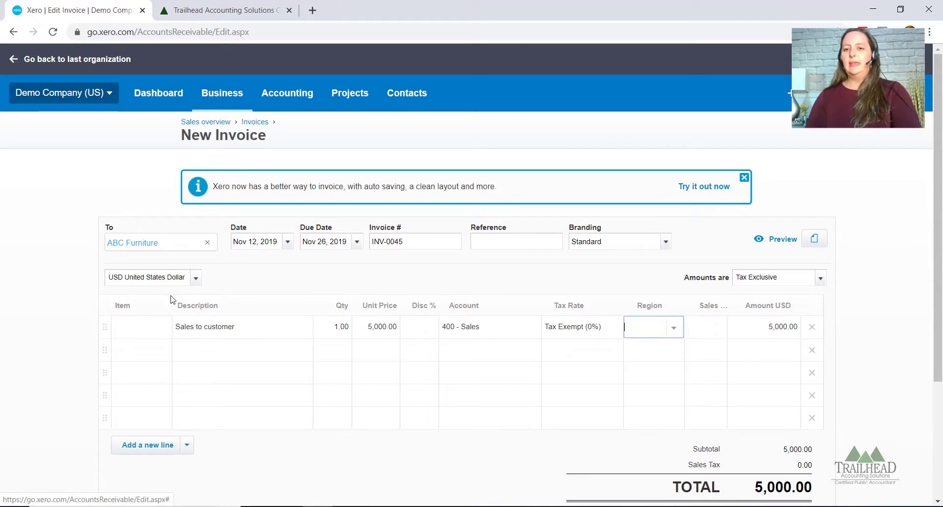
pyautogui.press('Tab')
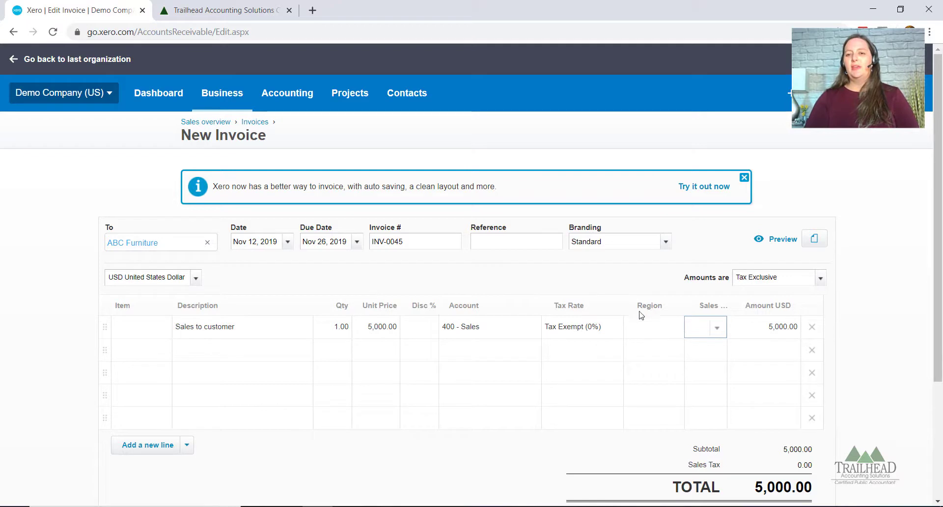
# Tag the line to Sales Rep Lisa and approve invoice INV-0045
pyautogui.click(719, 329)
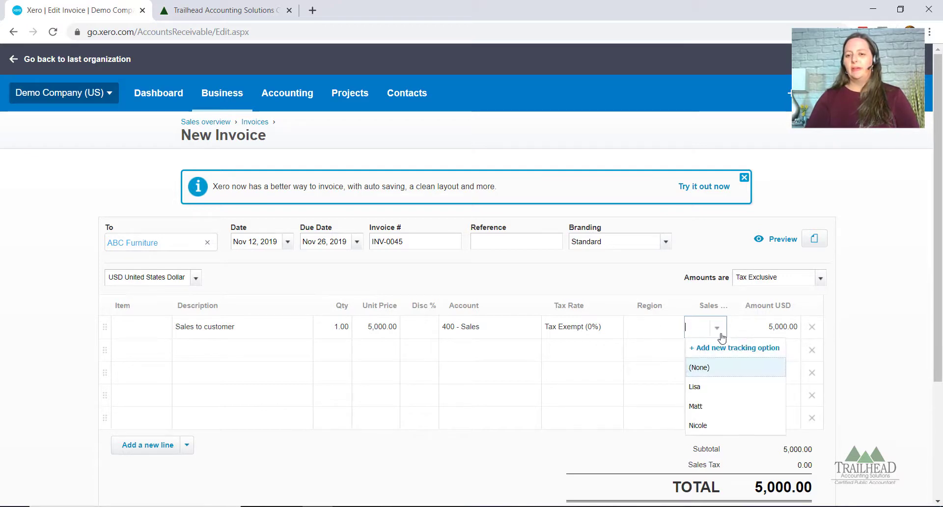
pyautogui.click(712, 395)
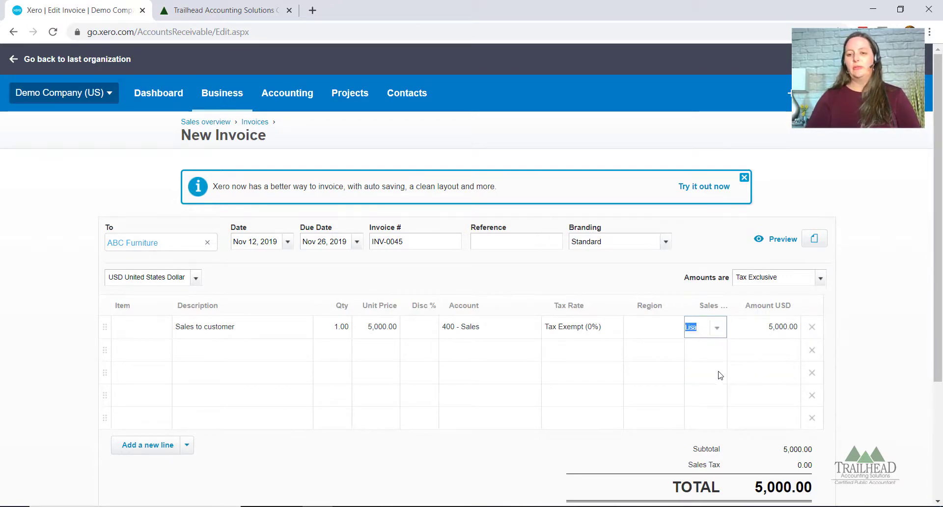
pyautogui.scroll(-3, 718, 374)
pyautogui.click(724, 391)
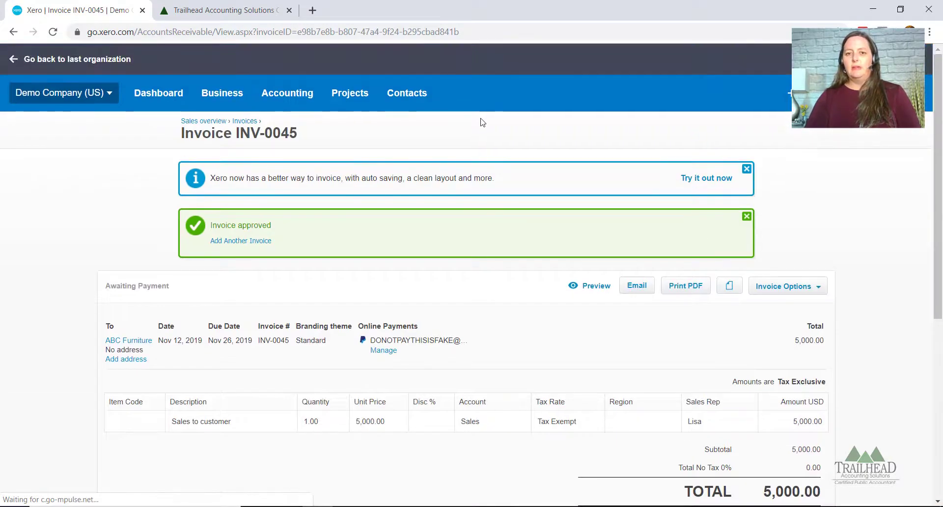
pyautogui.click(253, 241)
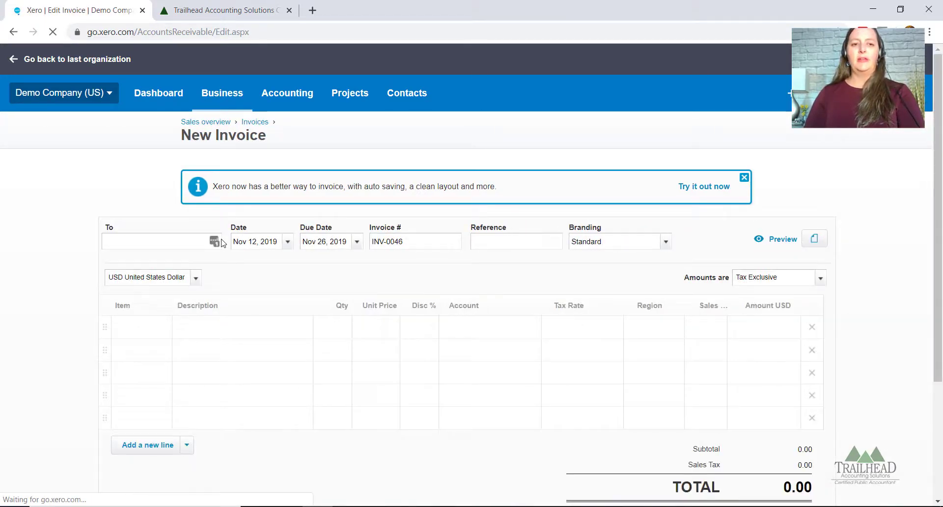
# Bill the invoice to Basket Case with a 'Sales' line at 7,500 unit price
pyautogui.click(143, 242)
pyautogui.write('a')
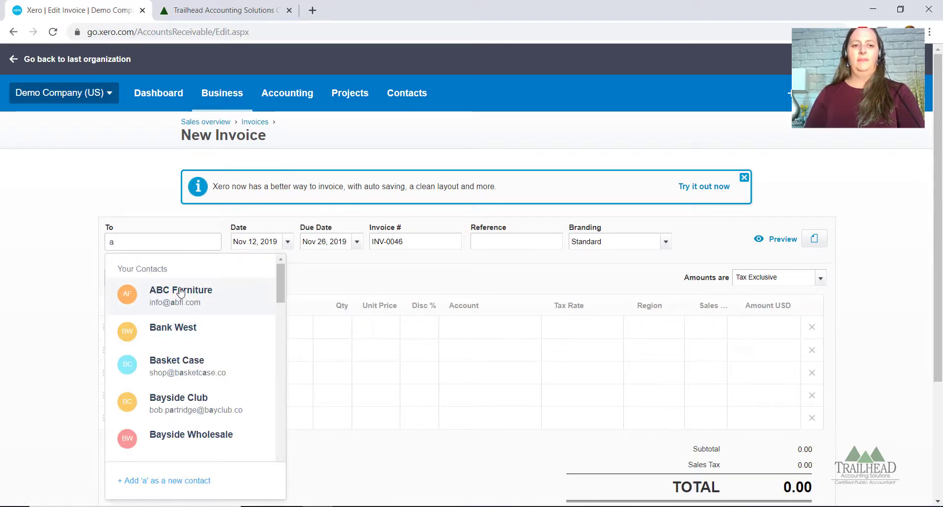
pyautogui.click(199, 369)
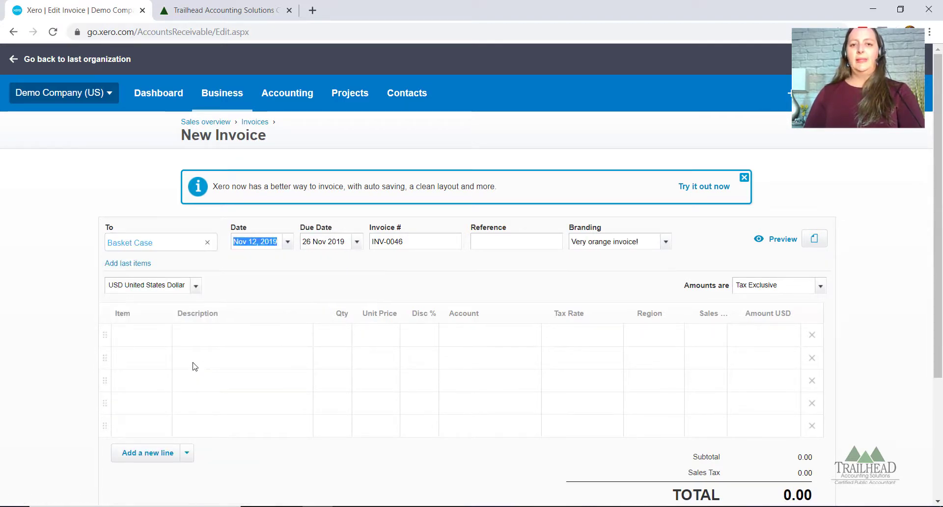
pyautogui.click(238, 341)
pyautogui.write('S')
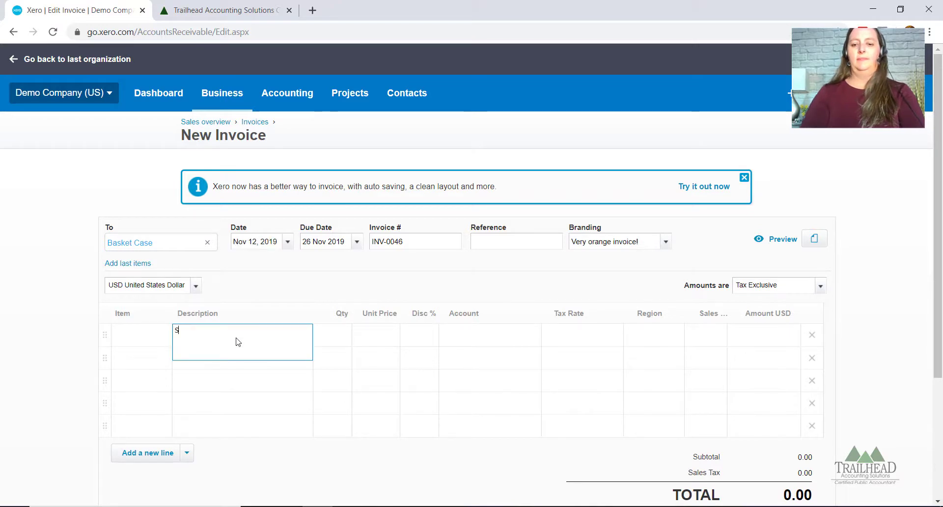
pyautogui.write('ales')
pyautogui.press('Tab')
pyautogui.press('Tab')
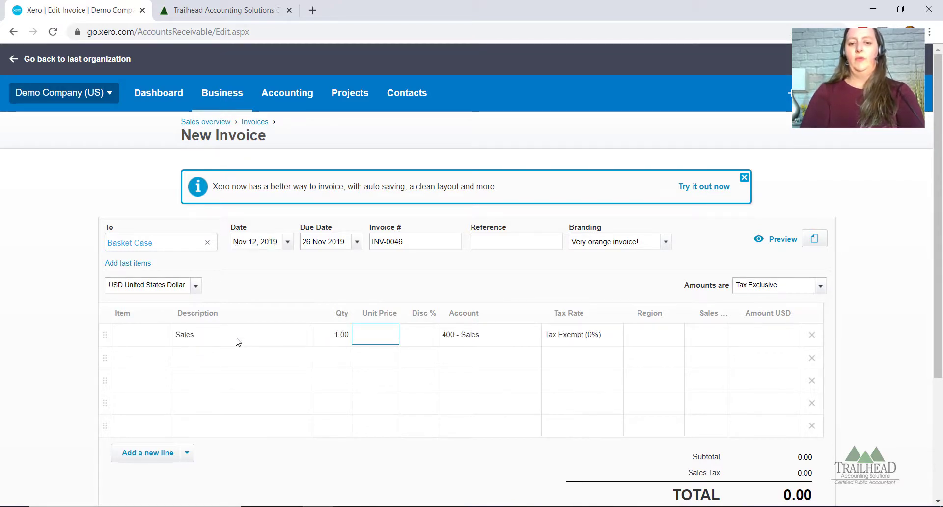
pyautogui.write('7,500')
pyautogui.press('Tab')
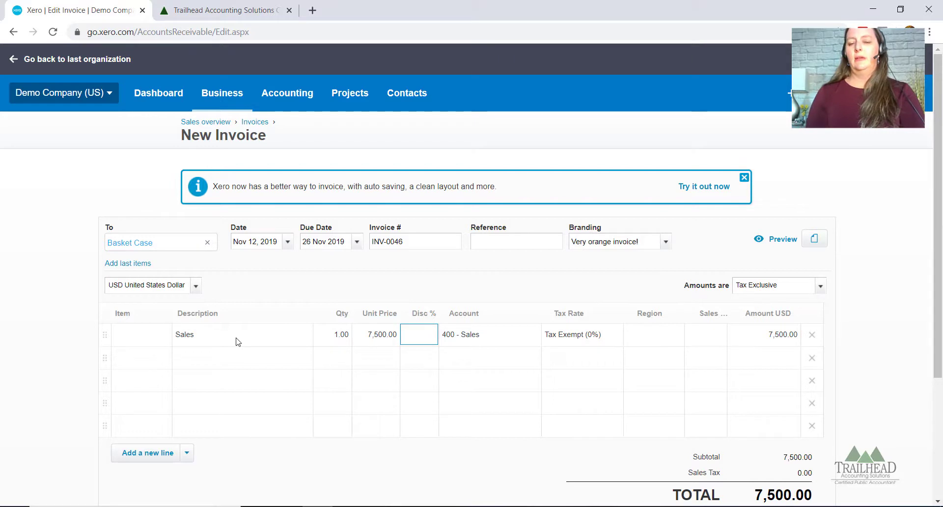
pyautogui.press('Tab')
pyautogui.press('Tab')
pyautogui.press('Tab')
pyautogui.press('Tab')
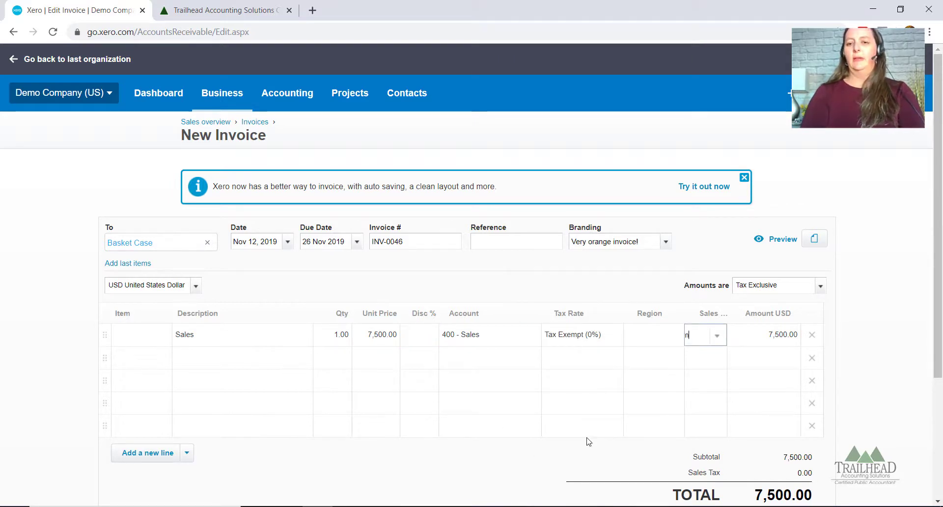
# Tag the line to Sales Rep Nicole and approve invoice INV-0046
pyautogui.click(702, 377)
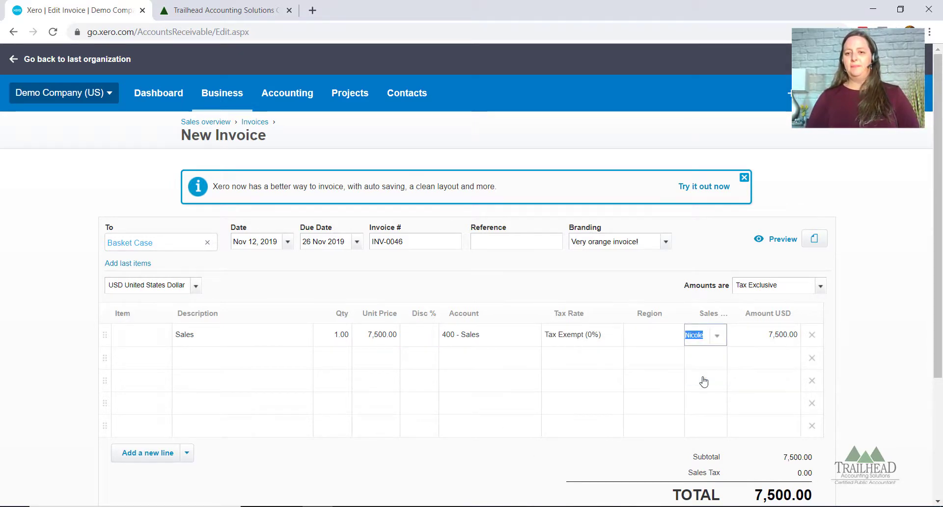
pyautogui.scroll(-3, 727, 407)
pyautogui.click(744, 437)
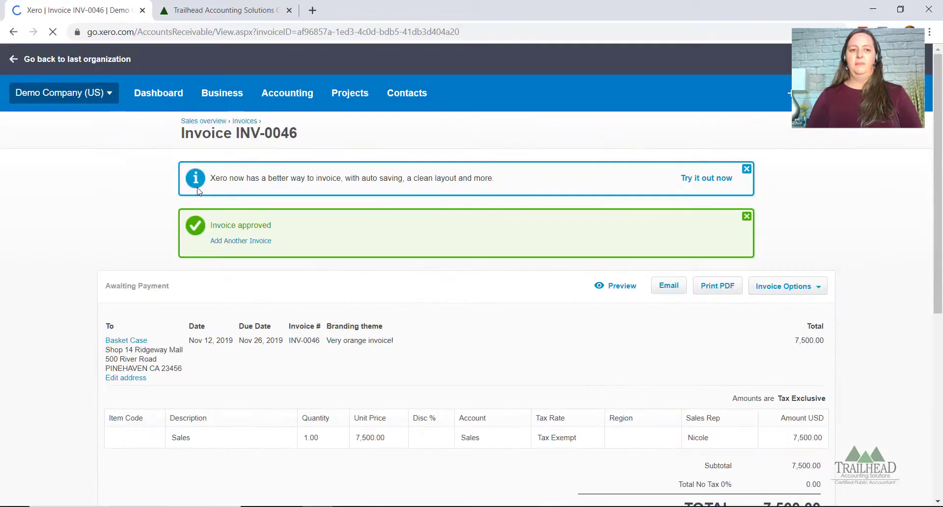
# Start another invoice to Dimples Warehouse with a sales line at 6500 unit price
pyautogui.click(233, 241)
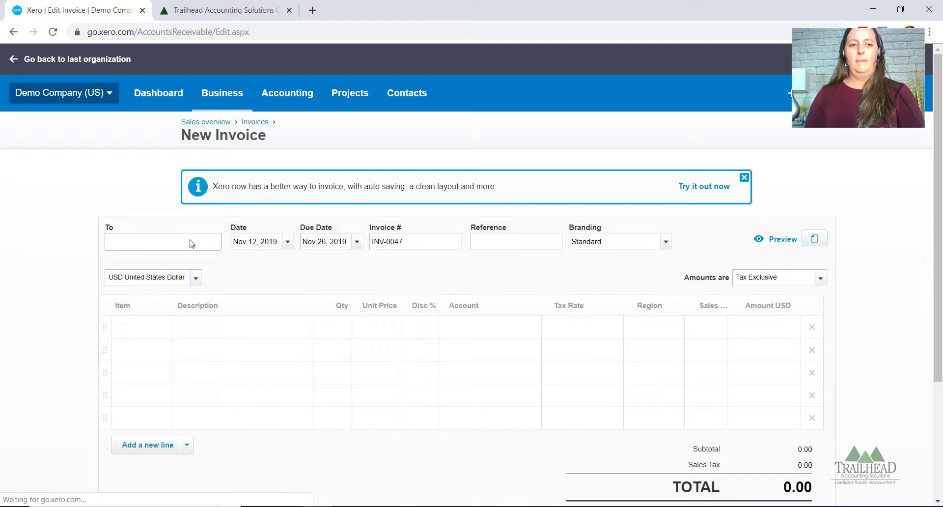
pyautogui.write('d')
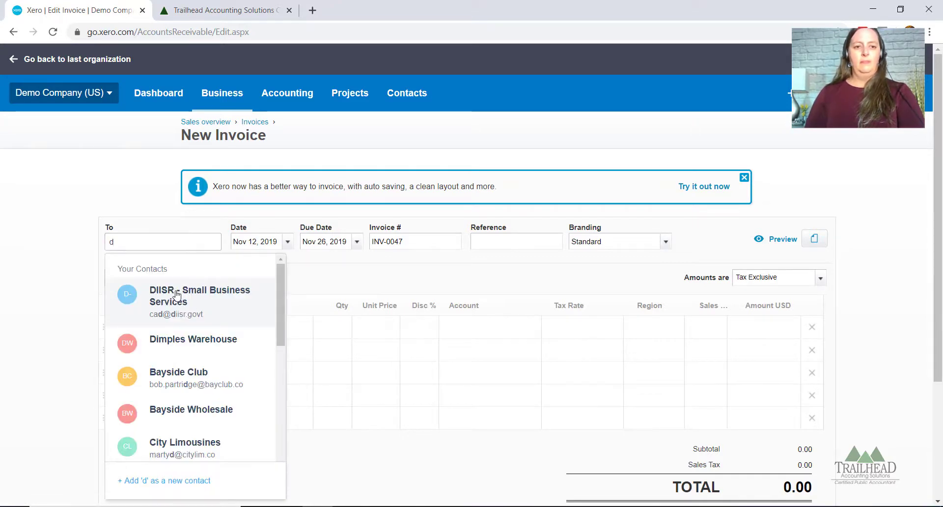
pyautogui.click(209, 341)
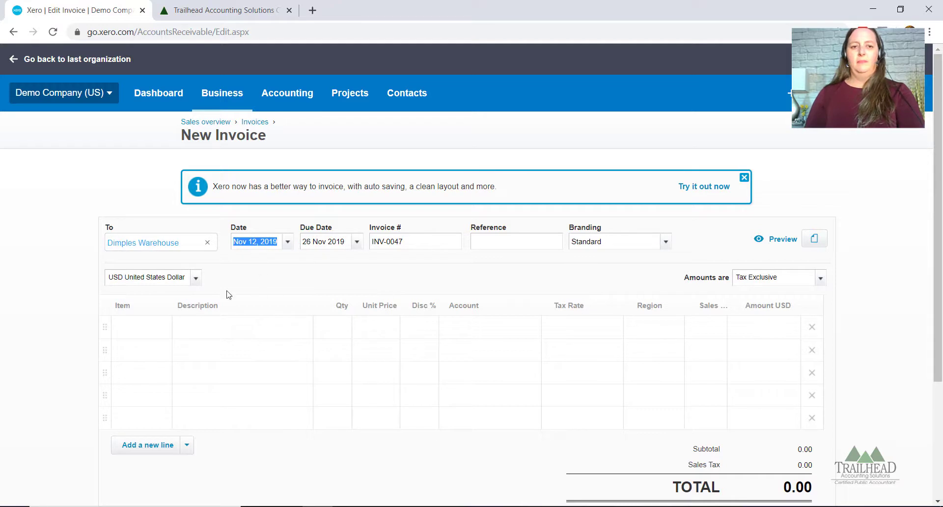
pyautogui.click(211, 328)
pyautogui.write('sa')
pyautogui.press('Tab')
pyautogui.press('Tab')
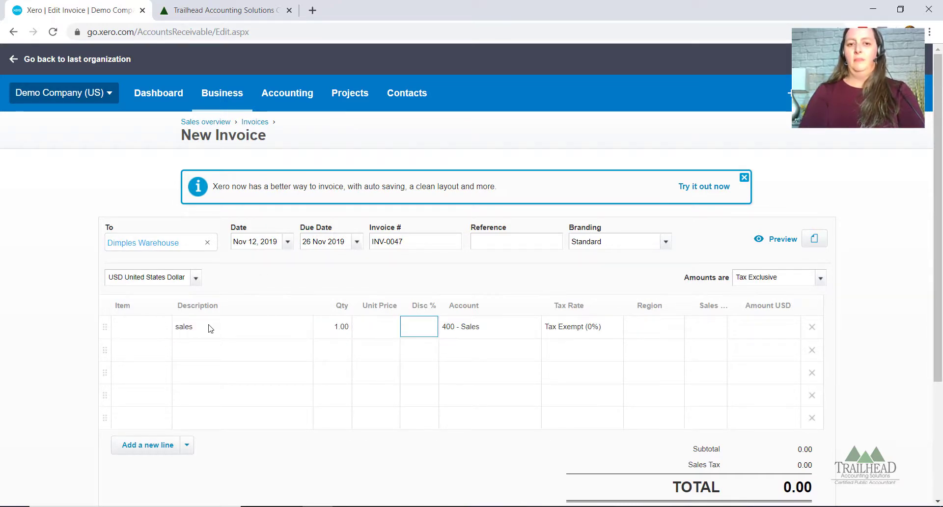
pyautogui.hotkey('shift', 'Tab')
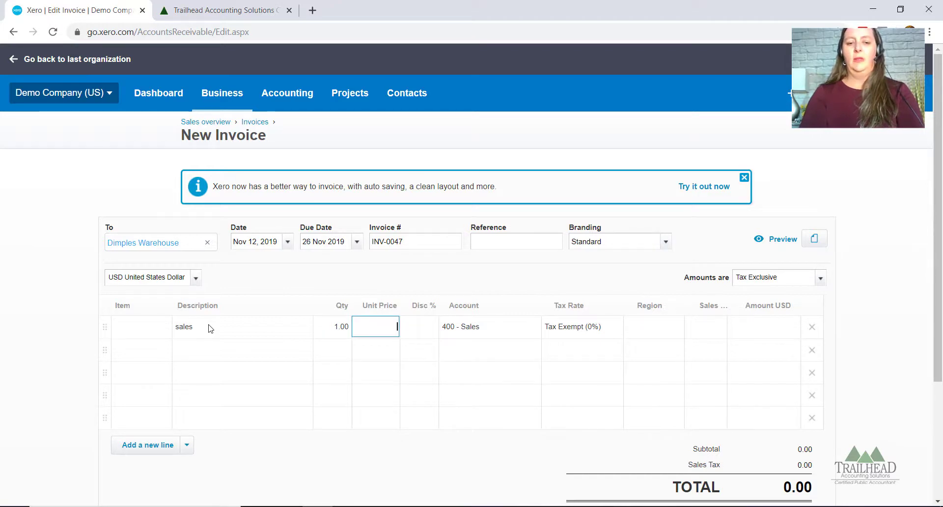
pyautogui.write('6500')
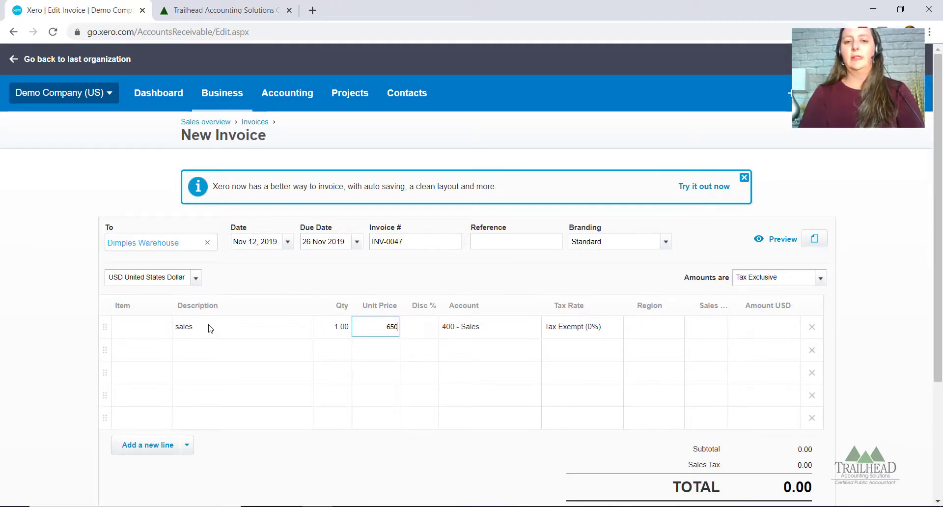
pyautogui.press('Tab')
# Tag the line to Sales Rep Nicole and approve invoice INV-0047
pyautogui.press('Tab')
pyautogui.press('Tab')
pyautogui.press('Tab')
pyautogui.press('Tab')
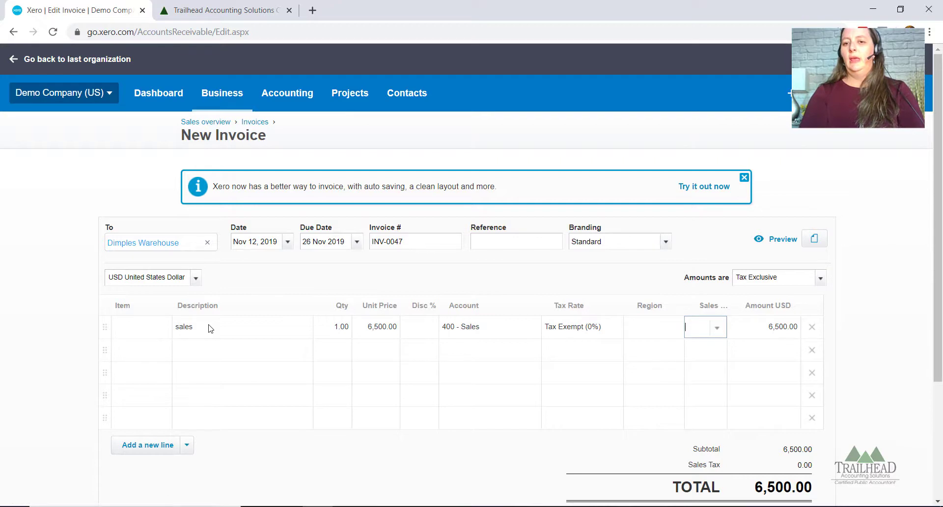
pyautogui.write('N')
pyautogui.press('Tab')
pyautogui.scroll(-3, 350, 379)
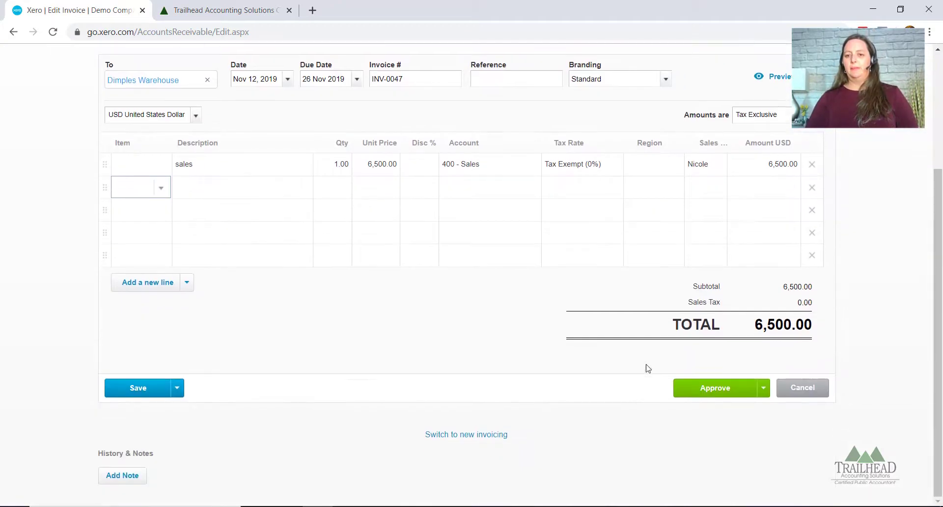
pyautogui.click(708, 387)
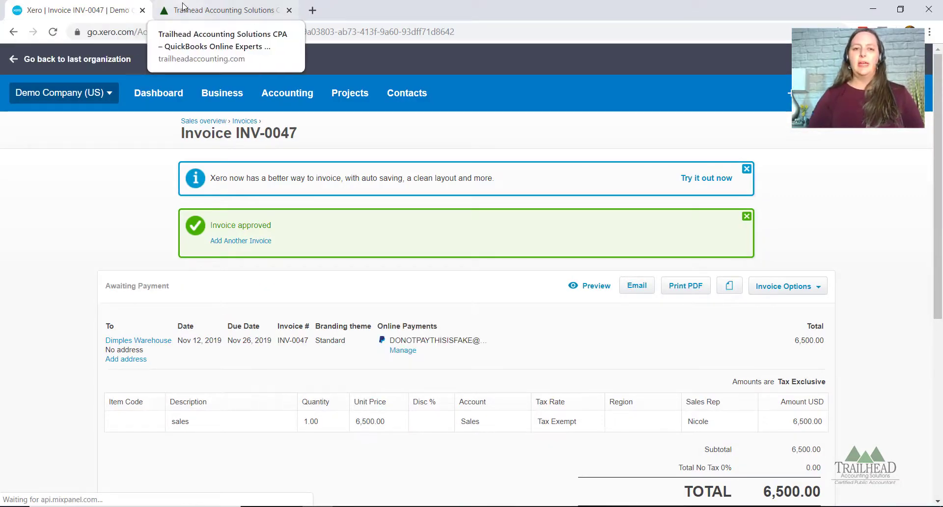
# Open the Reports overview from the Accounting menu
pyautogui.click(292, 101)
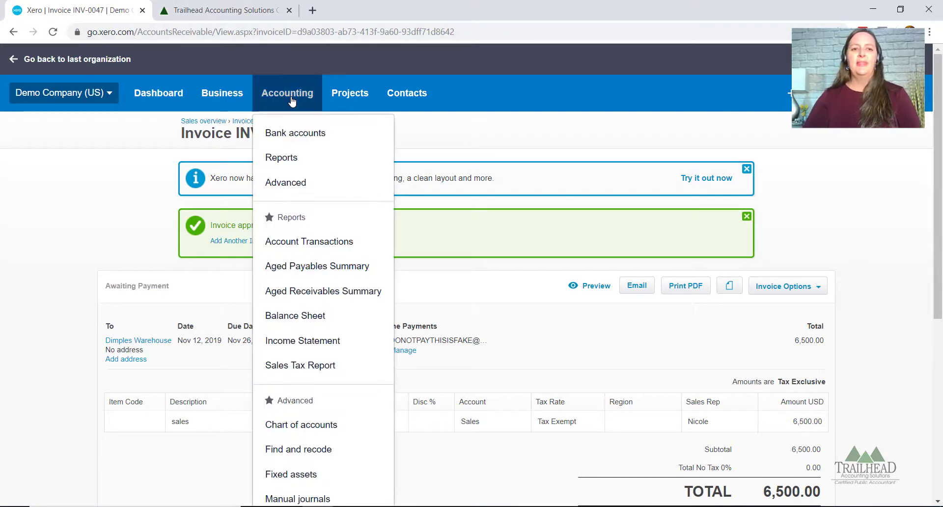
pyautogui.click(289, 167)
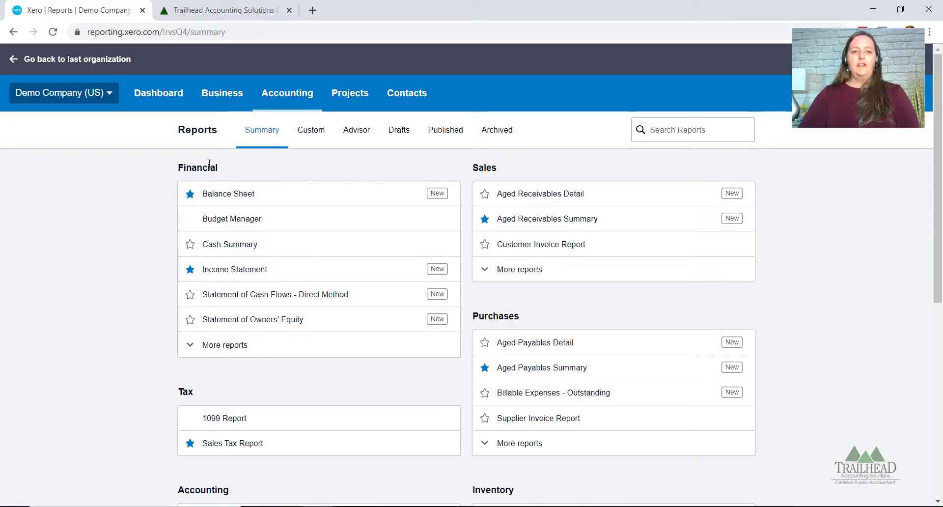
# Expand More reports under Financial and open the Tracking Summary for Nov 2019
pyautogui.click(228, 348)
pyautogui.scroll(-1, 231, 341)
pyautogui.scroll(-1, 234, 340)
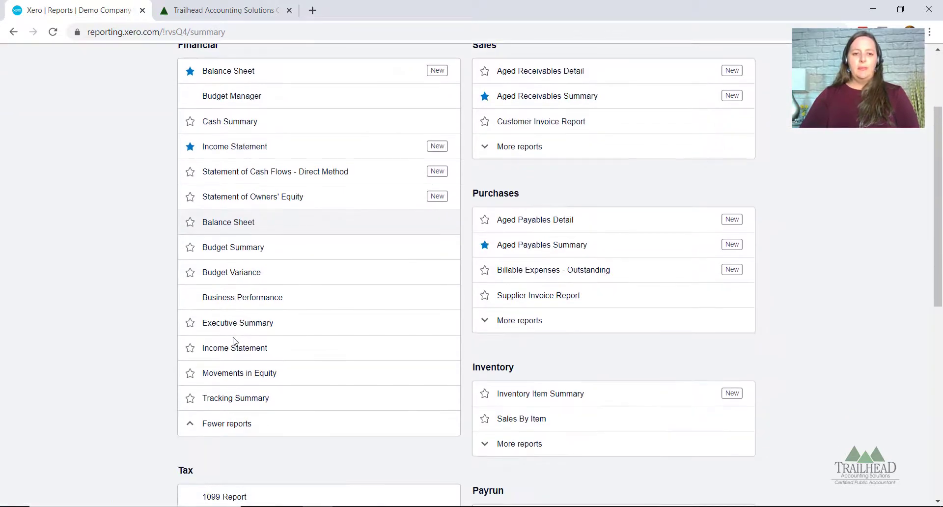
pyautogui.click(239, 405)
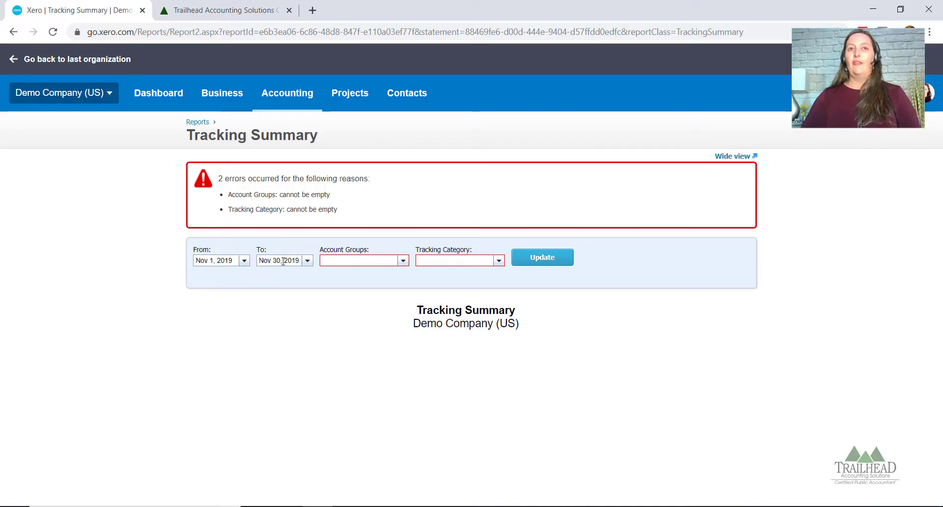
# Filter the report to the Sales account group by Sales Rep and update it
pyautogui.click(402, 261)
pyautogui.scroll(-1, 406, 302)
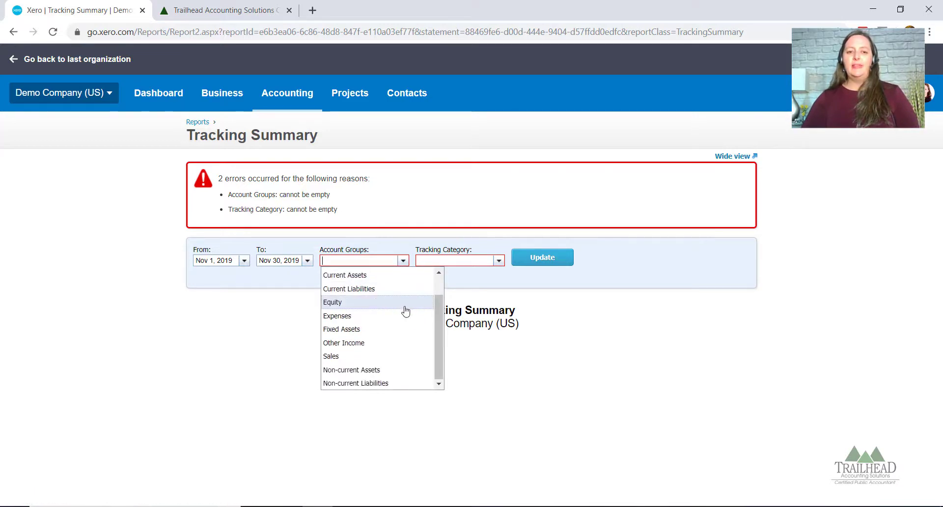
pyautogui.scroll(1, 393, 331)
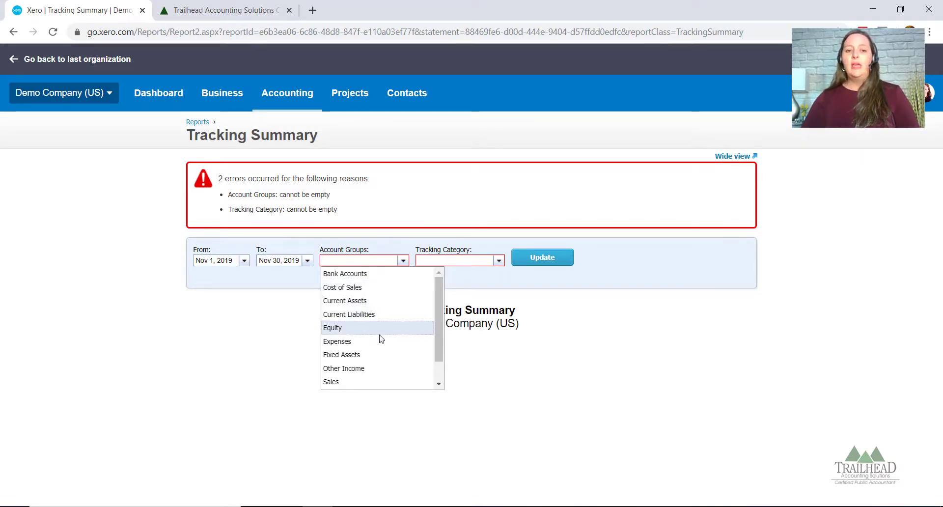
pyautogui.scroll(-1, 382, 346)
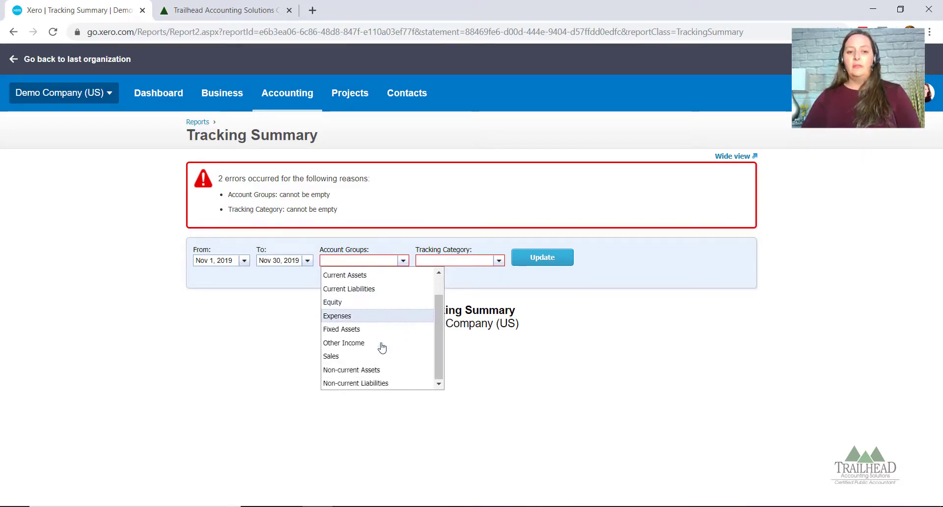
pyautogui.click(339, 359)
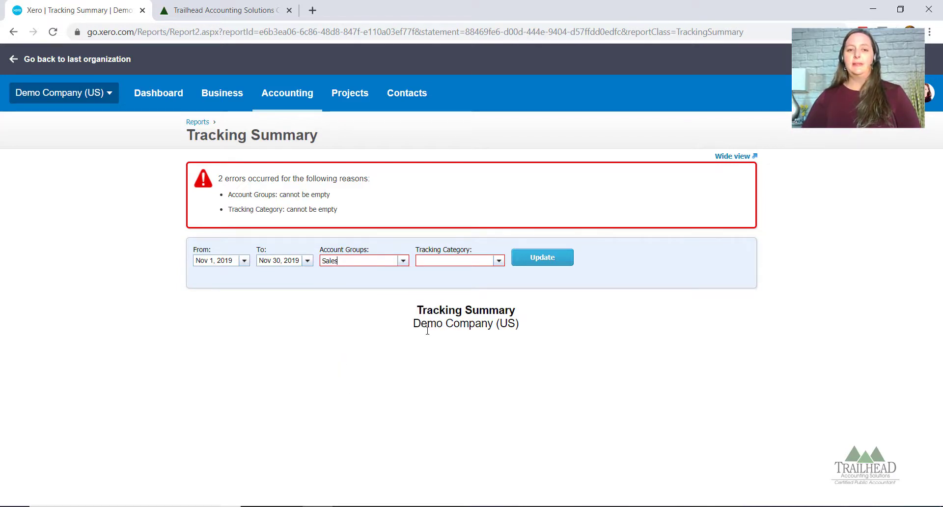
pyautogui.click(499, 262)
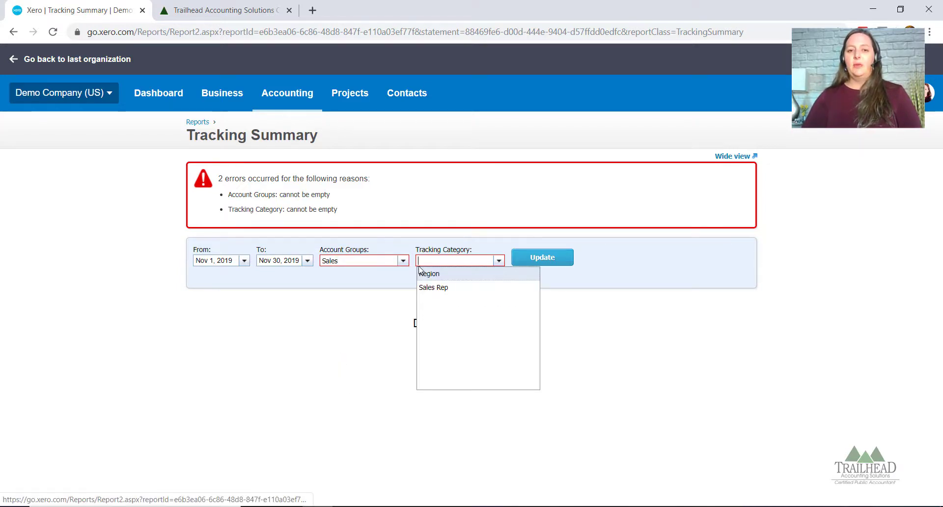
pyautogui.click(434, 288)
pyautogui.click(544, 257)
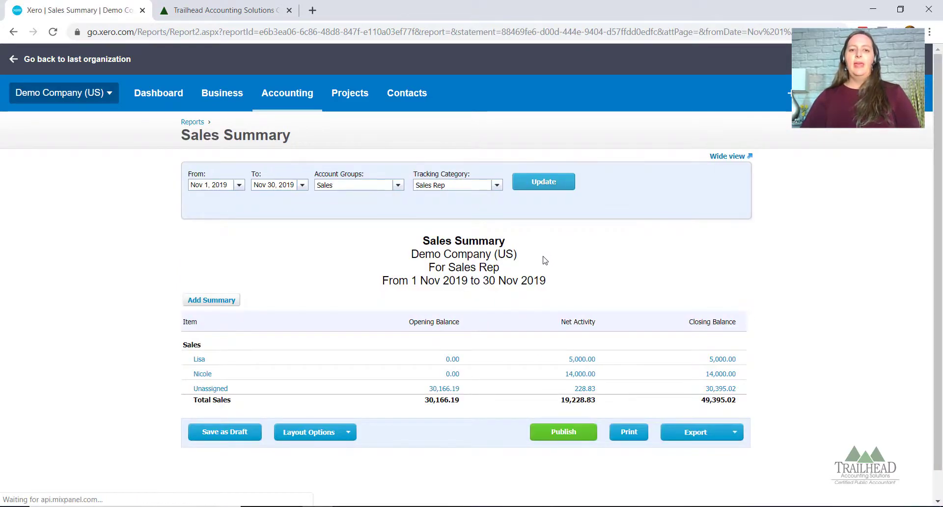
pyautogui.scroll(-1, 543, 258)
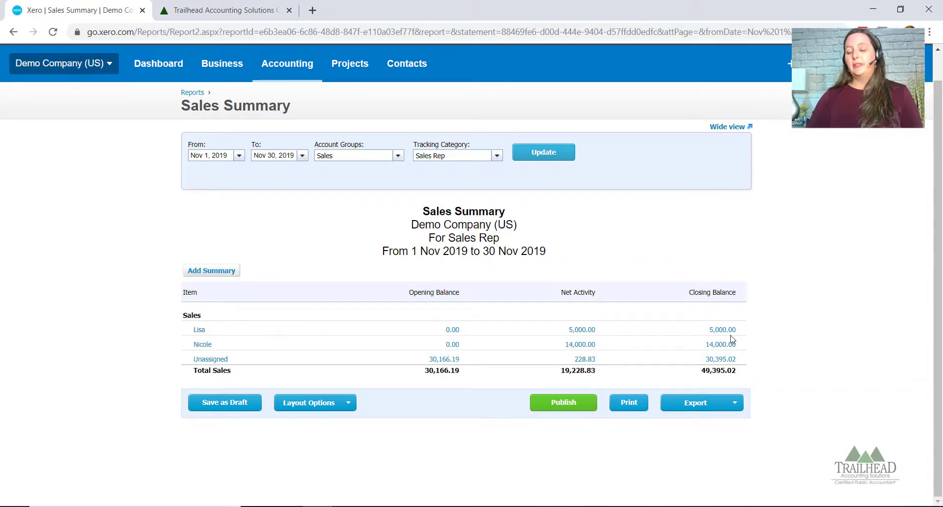
pyautogui.moveTo(210, 361)
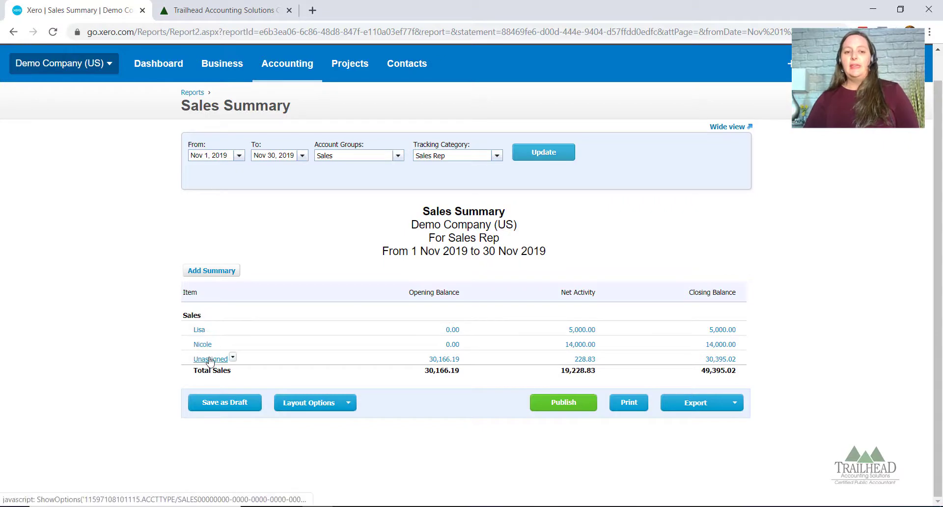
pyautogui.moveTo(200, 332)
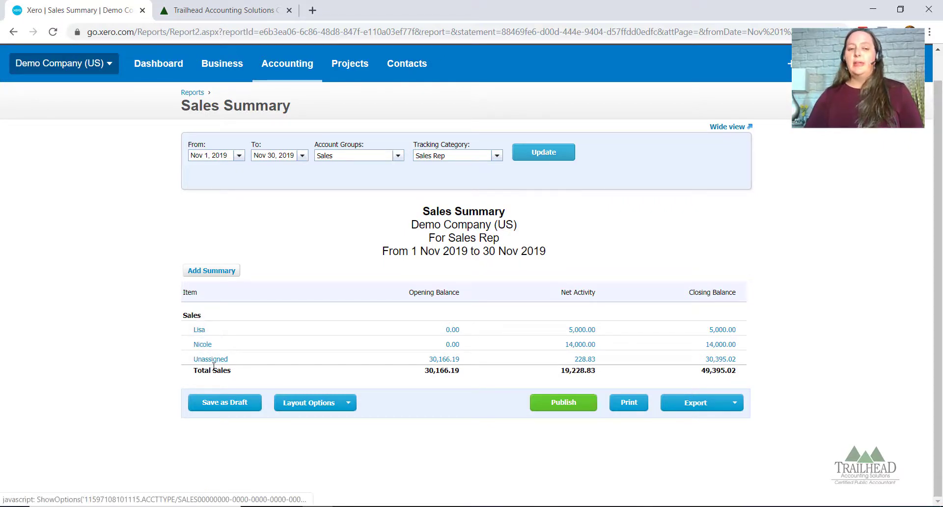
pyautogui.moveTo(442, 363)
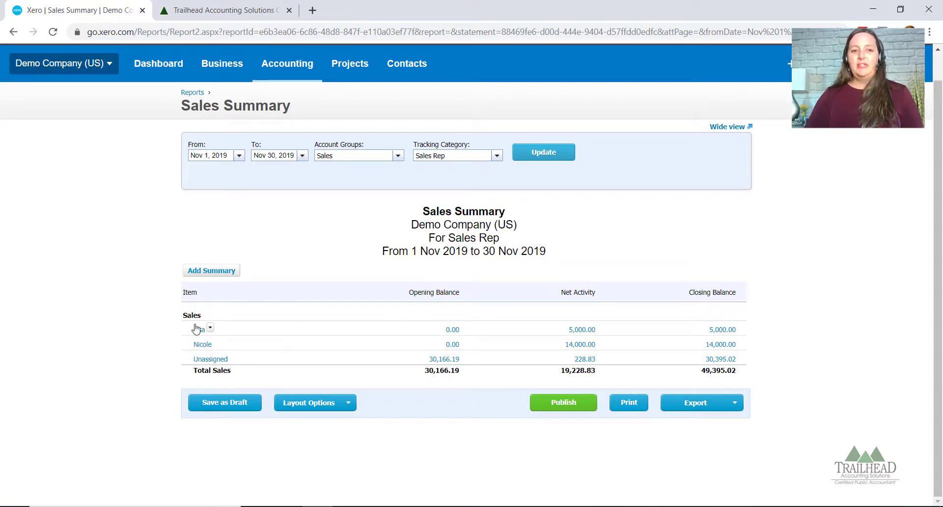
pyautogui.rightClick(580, 334)
# Open the first sales rep's 5,000.00 Net Activity in a new tab and drill into its Sales amount
pyautogui.click(617, 337)
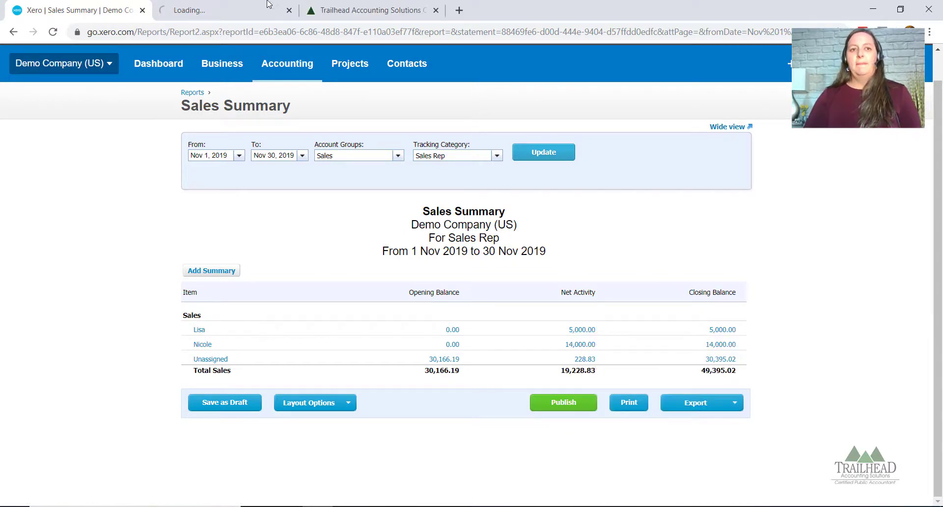
pyautogui.click(227, 14)
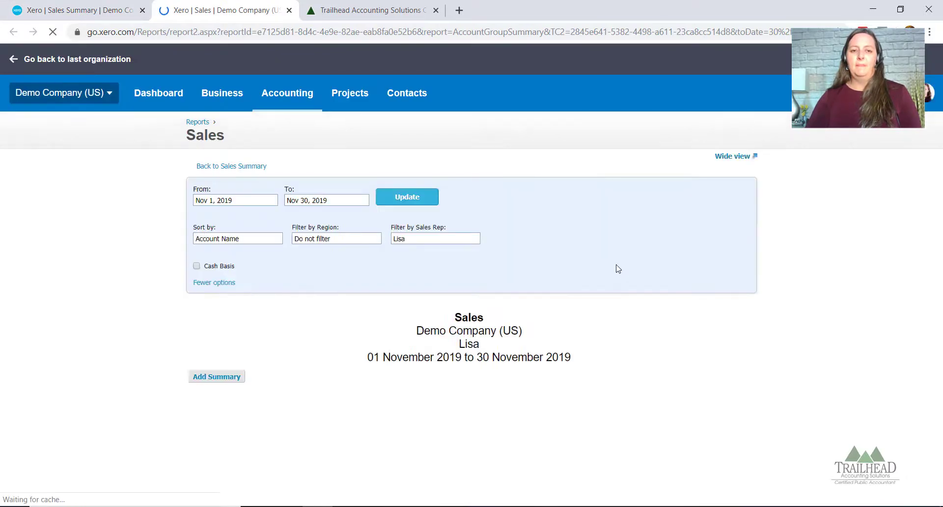
pyautogui.scroll(-2, 617, 269)
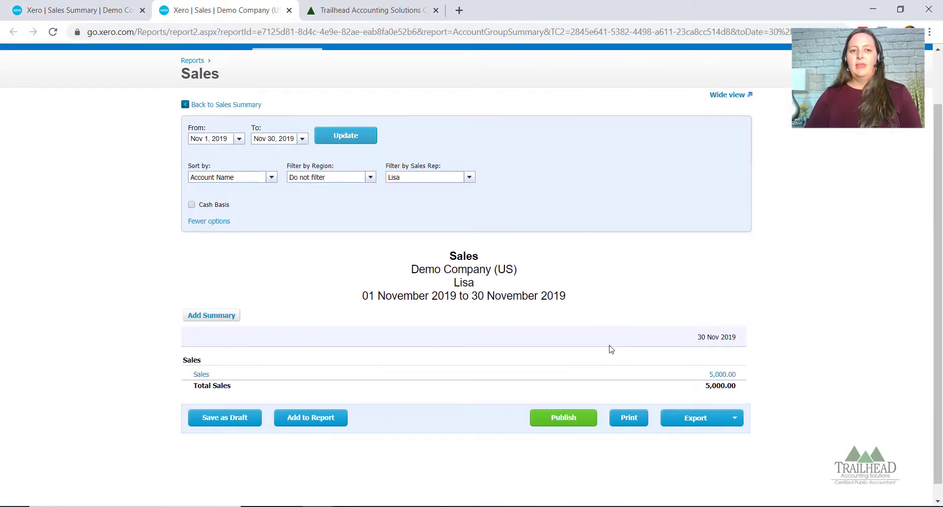
pyautogui.click(720, 375)
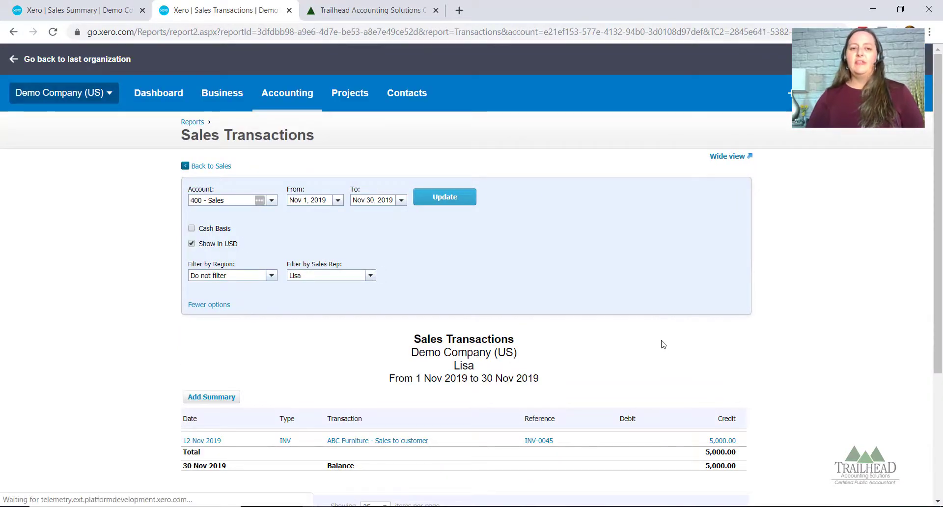
# Review the single INV-0045 transaction, check the Export format options, then go back to the Sales Summary
pyautogui.scroll(-1, 646, 331)
pyautogui.scroll(-1, 644, 329)
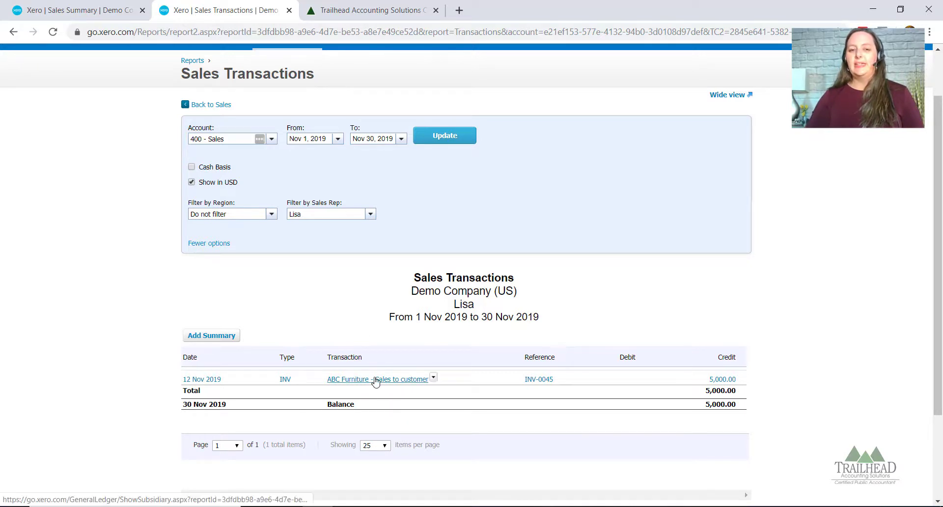
pyautogui.scroll(-1, 504, 349)
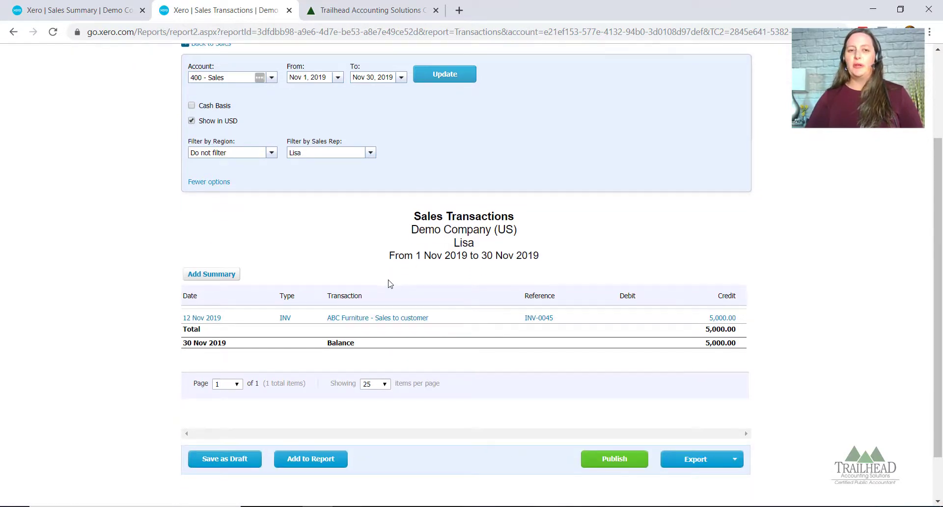
pyautogui.scroll(-1, 603, 317)
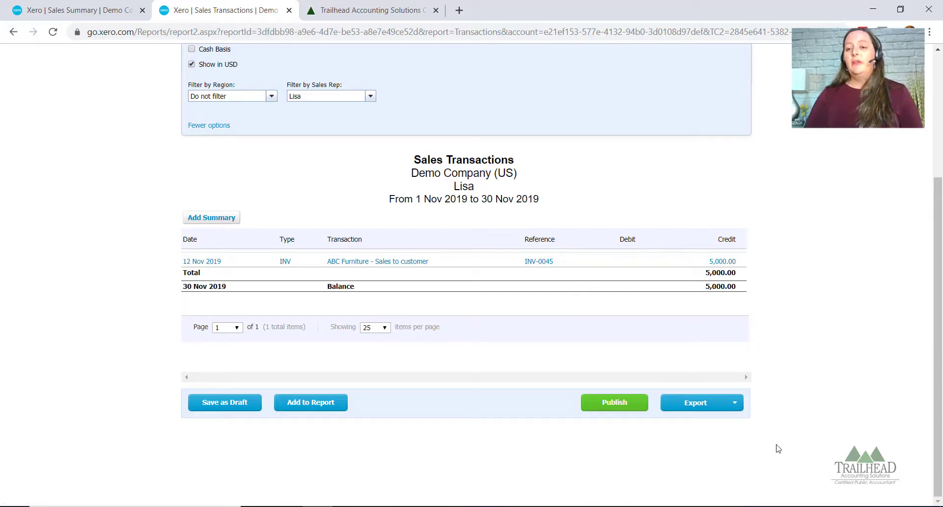
pyautogui.click(734, 404)
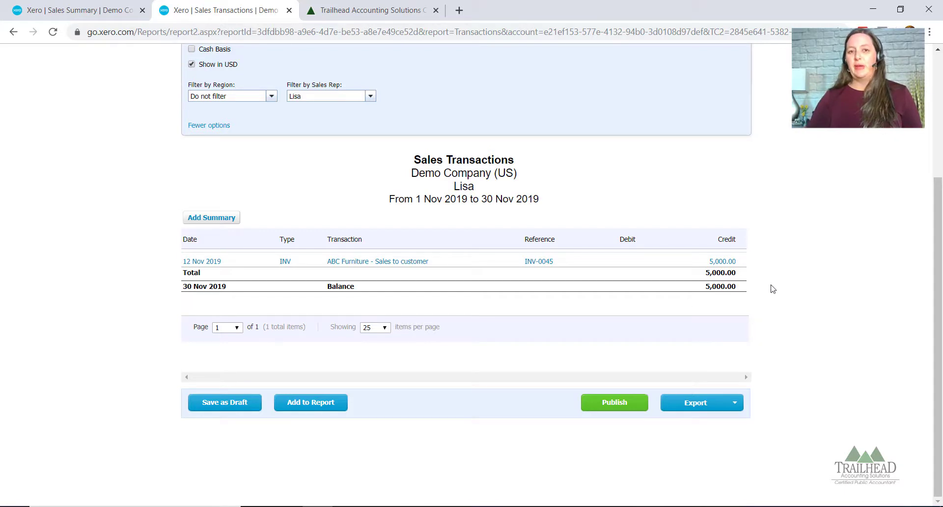
pyautogui.scroll(3, 421, 112)
pyautogui.click(76, 11)
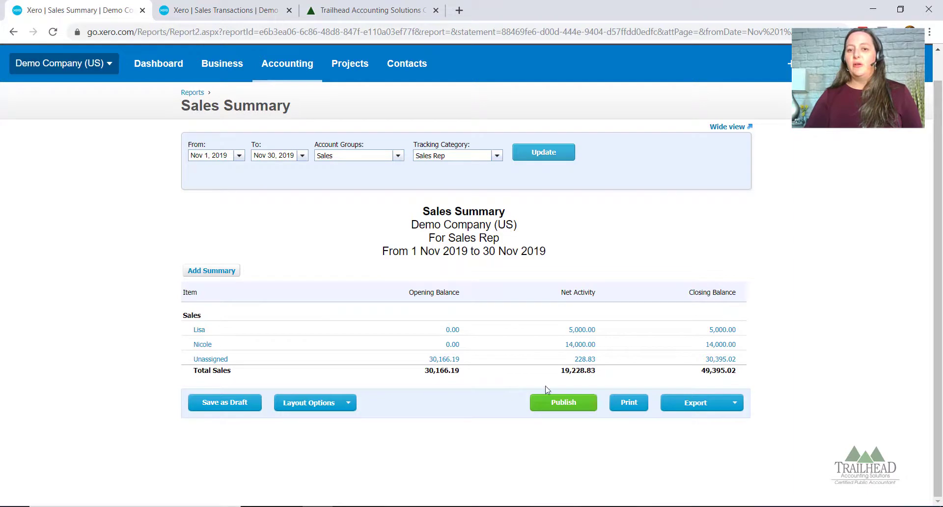
# Open the second sales rep's 14,000.00 in a new tab and drill down to invoices INV-0047 and INV-0046
pyautogui.rightClick(592, 345)
pyautogui.click(614, 354)
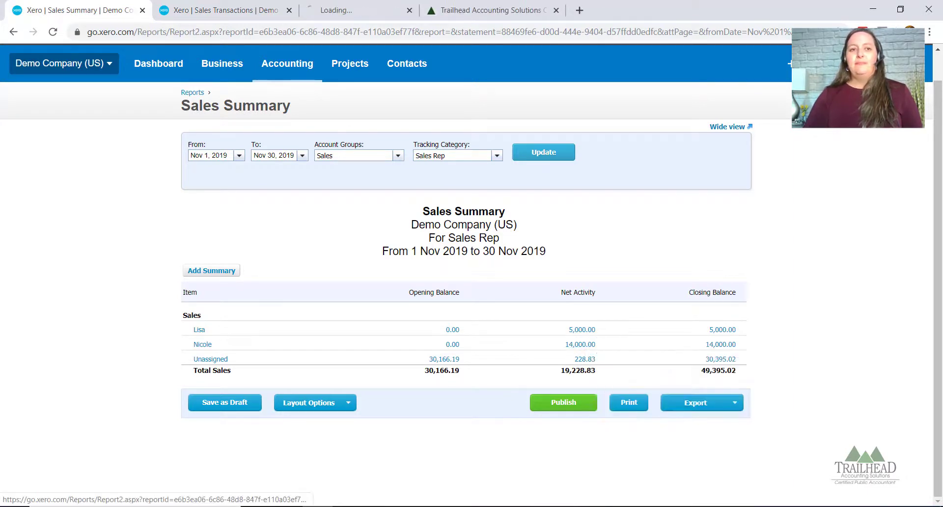
pyautogui.click(342, 6)
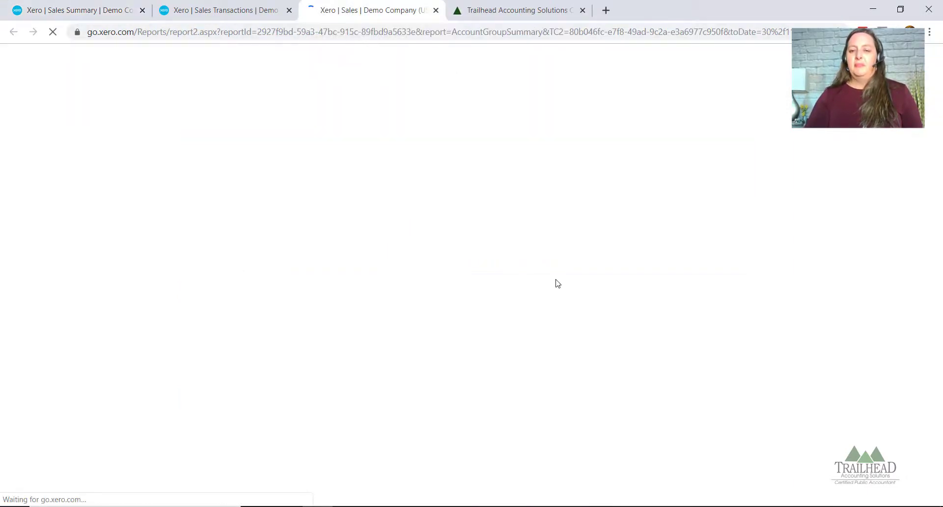
pyautogui.scroll(-2, 552, 273)
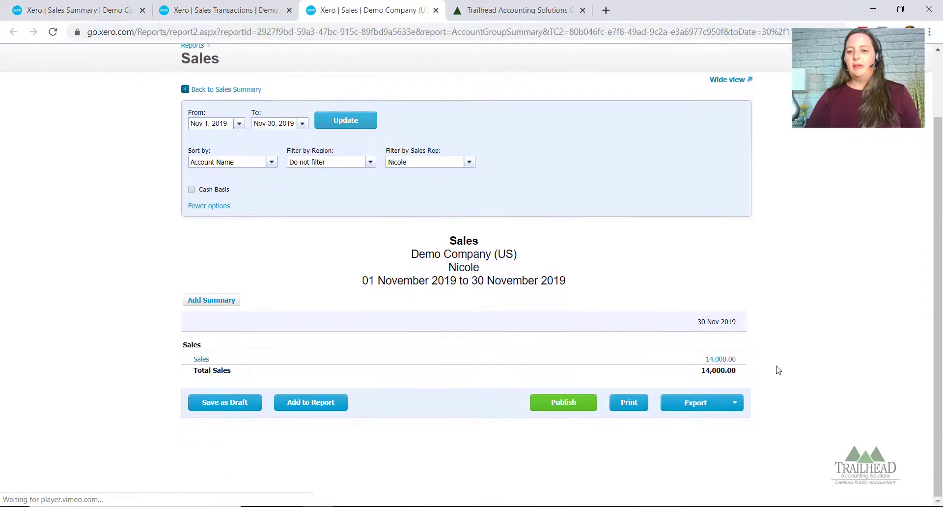
pyautogui.click(720, 359)
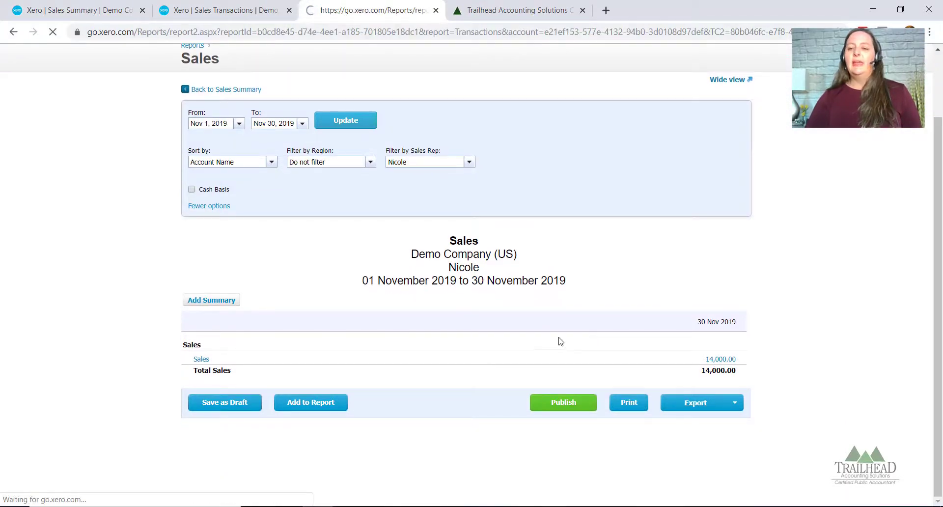
pyautogui.scroll(-3, 427, 351)
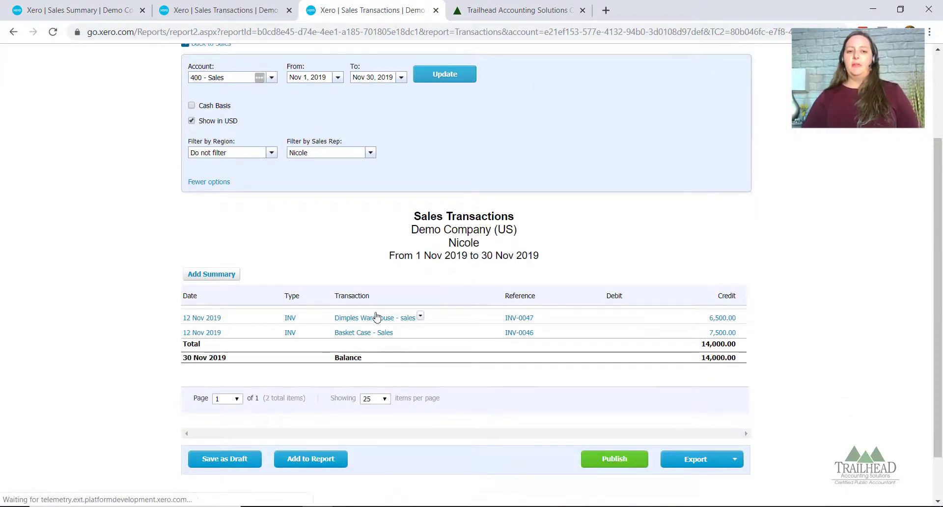